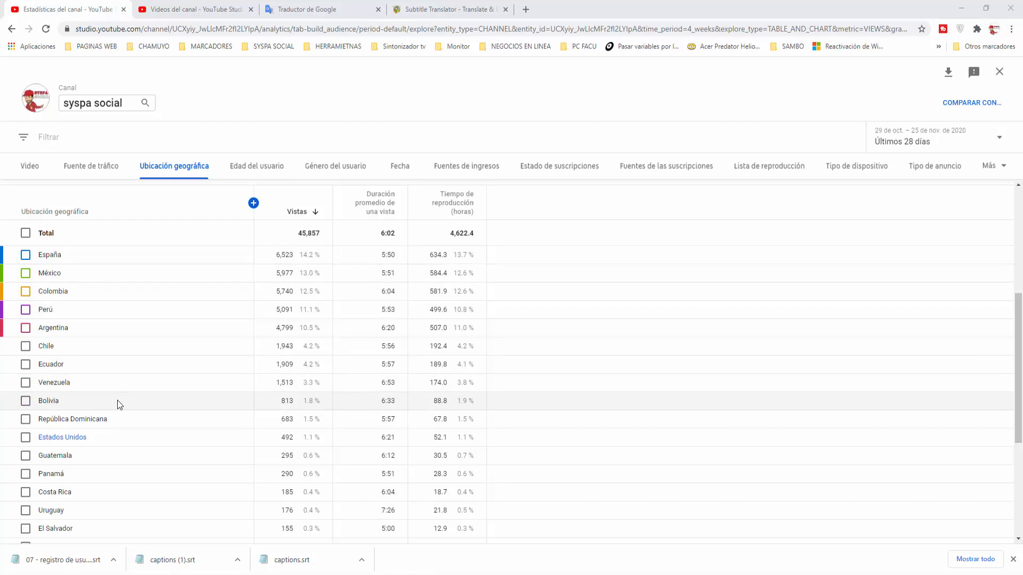
Examine the views per country and the trend chart in the channel's geography report
scroll(117, 401, "down", 4)
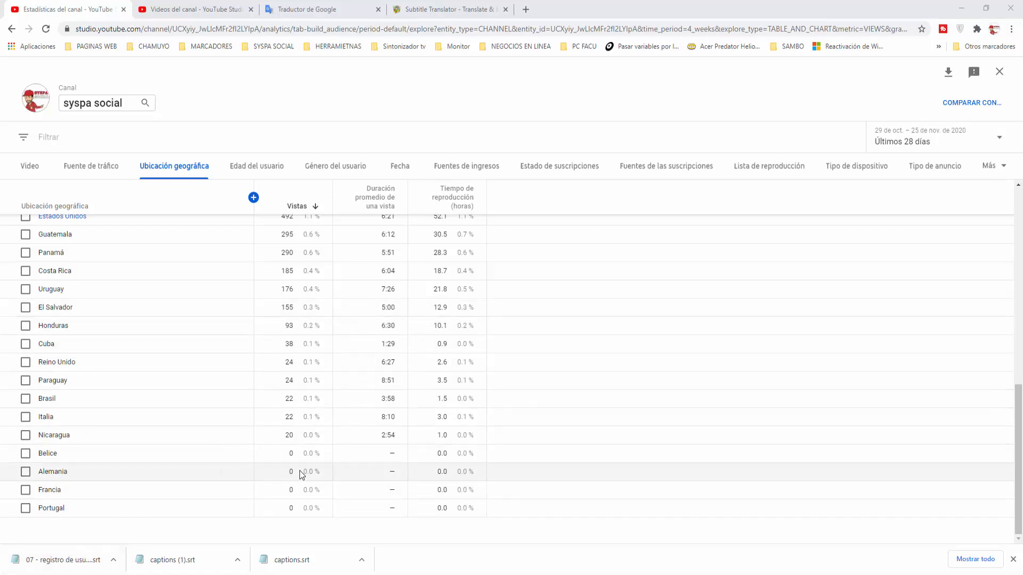
scroll(300, 475, "up", 3)
scroll(302, 475, "up", 2)
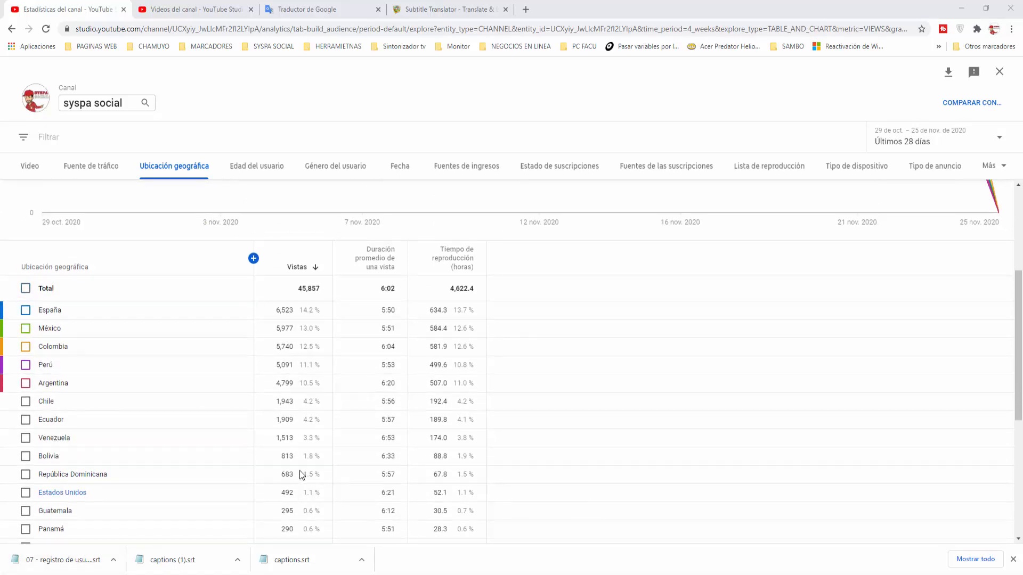
scroll(301, 474, "up", 1)
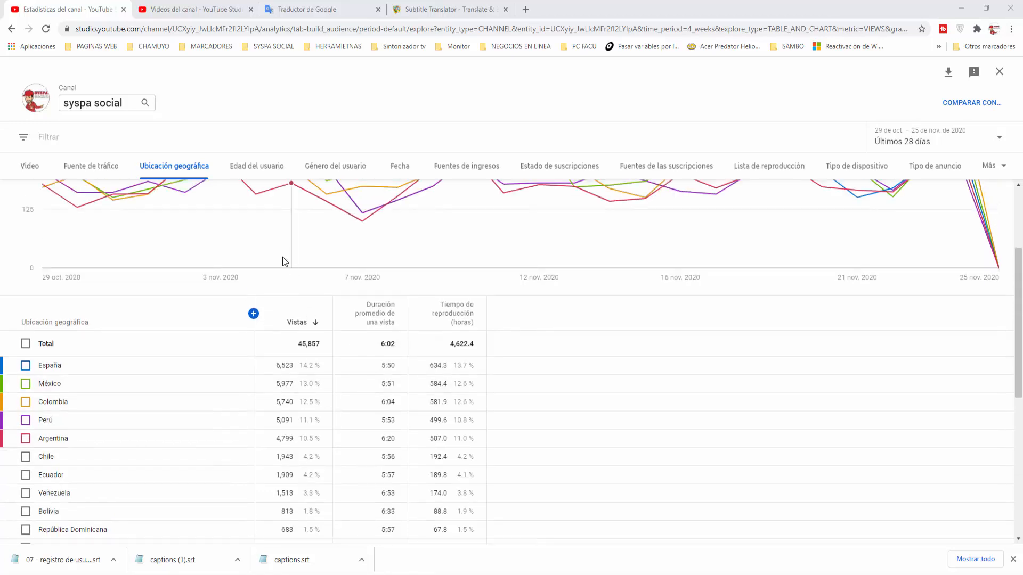
scroll(283, 257, "up", 2)
scroll(280, 344, "up", 1)
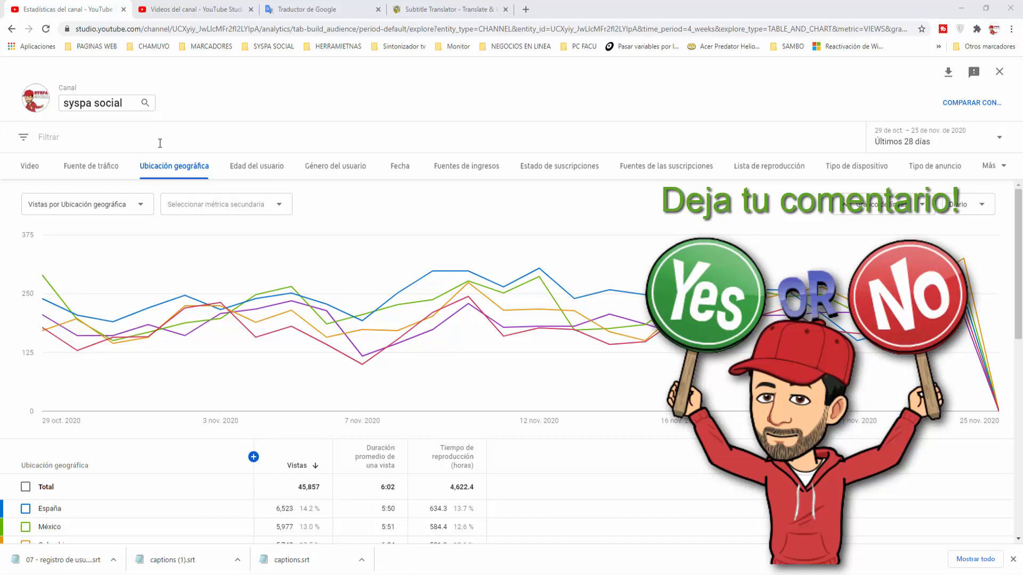
Open the details of the "Wordpress #8" video from the channel's video list in a new browser tab
left_click(206, 9)
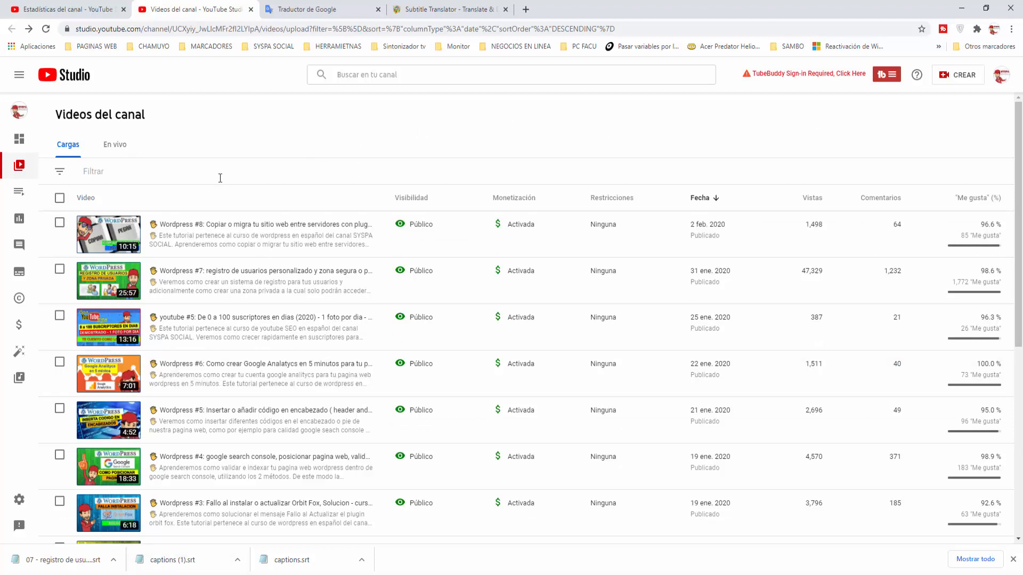
mouse_move(160, 237)
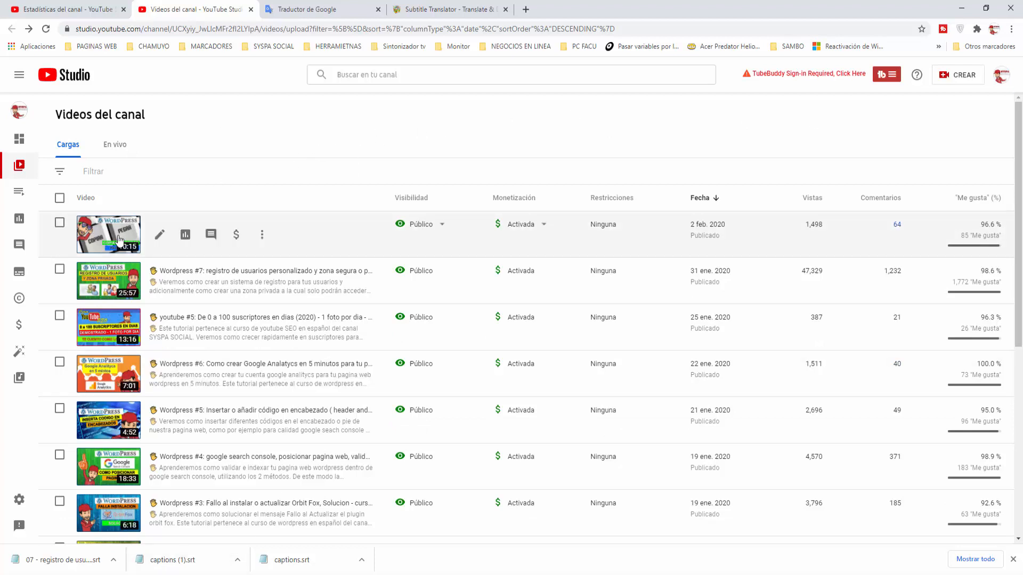
right_click(164, 241)
left_click(197, 239)
left_click(313, 11)
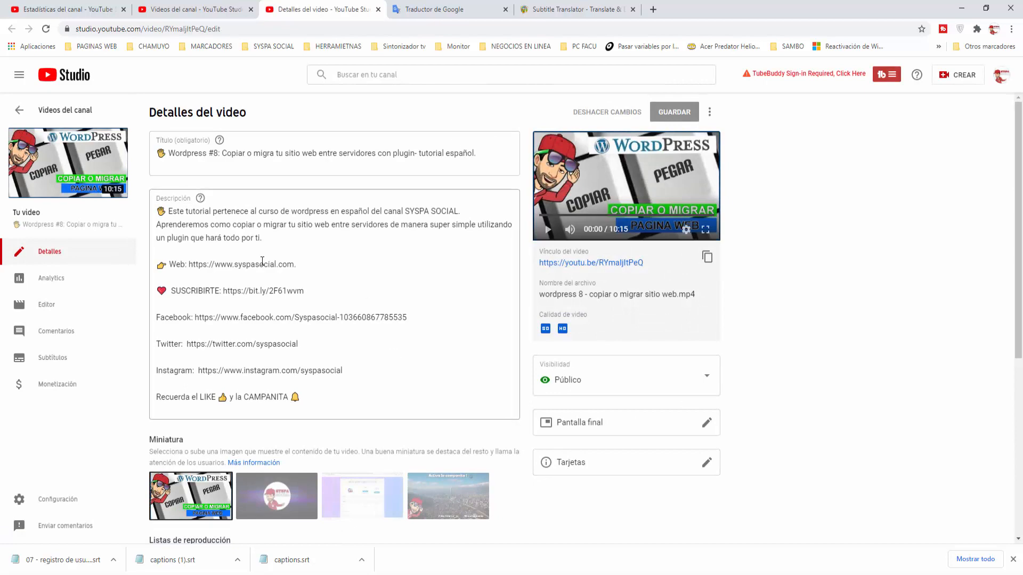
Expand the video's additional detail options and examine its language and subtitles settings
scroll(374, 330, "down", 6)
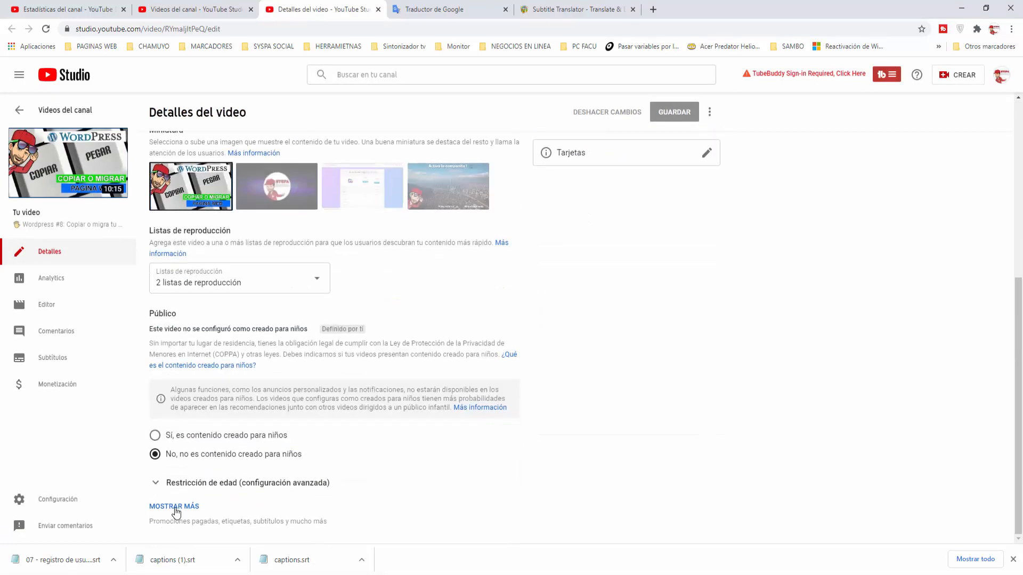
left_click(176, 507)
scroll(336, 439, "down", 6)
scroll(336, 438, "down", 6)
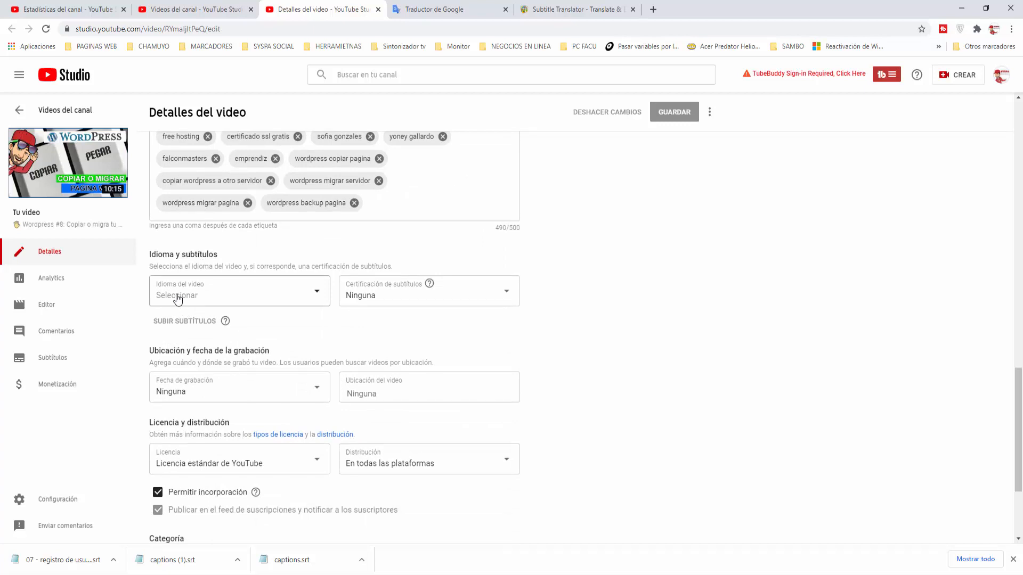
Set the video's subtitle language to Español, keeping it as the channel default, and confirm
left_click(58, 365)
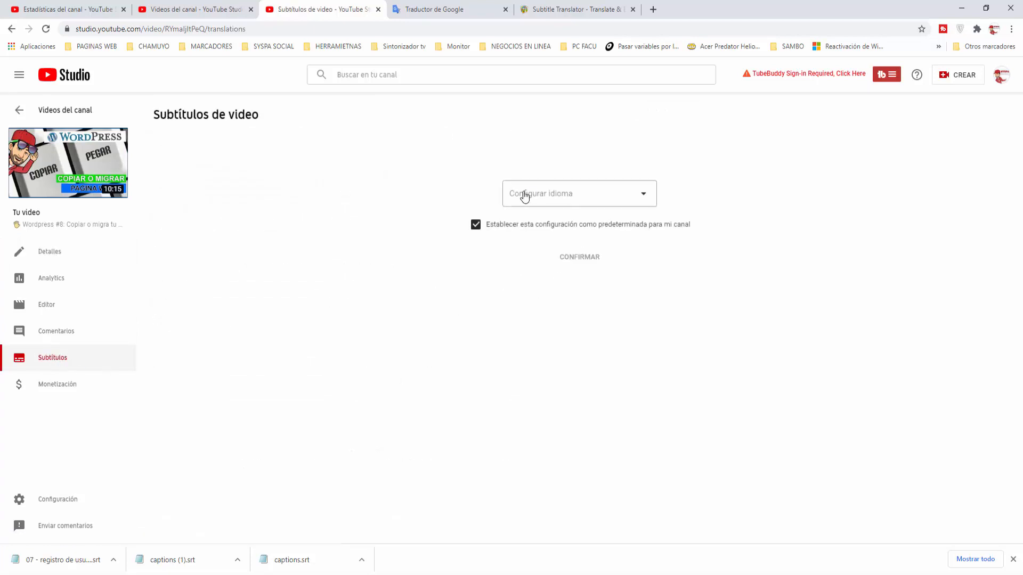
left_click(645, 198)
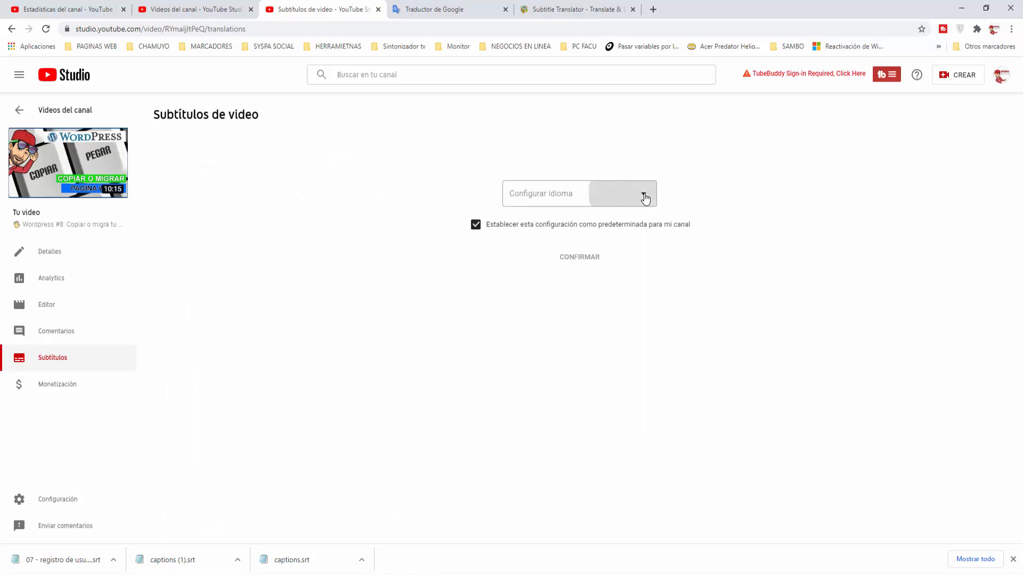
scroll(645, 198, "down", 12)
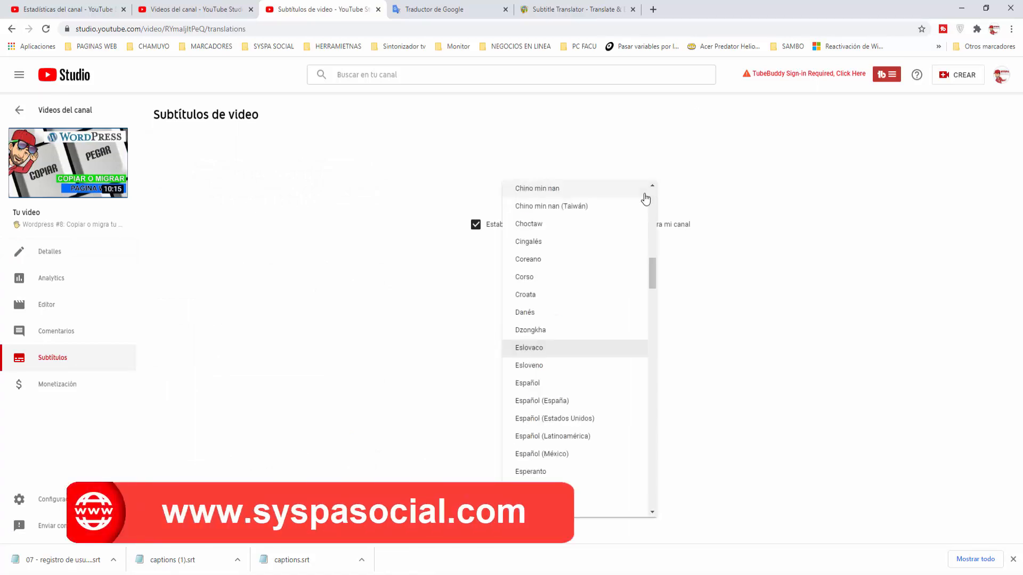
left_click(517, 383)
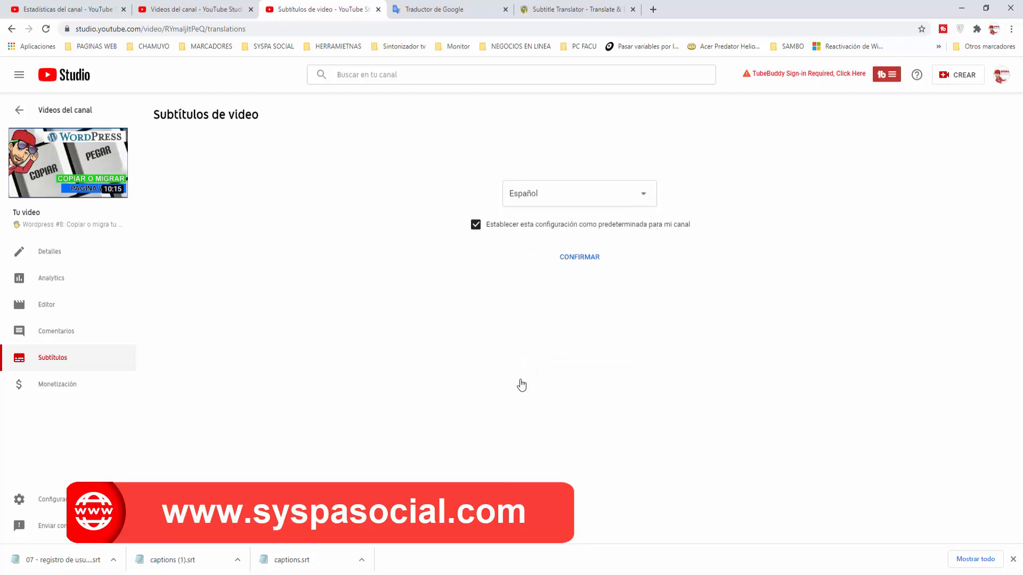
left_click(580, 259)
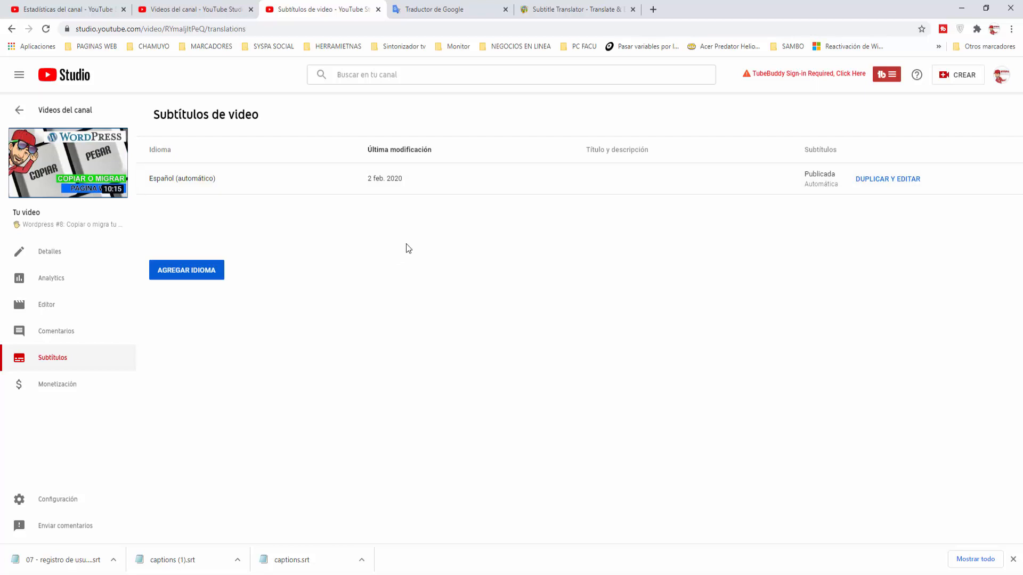
Add Inglés as a subtitle language for the video and open its title and description translation
left_click(186, 272)
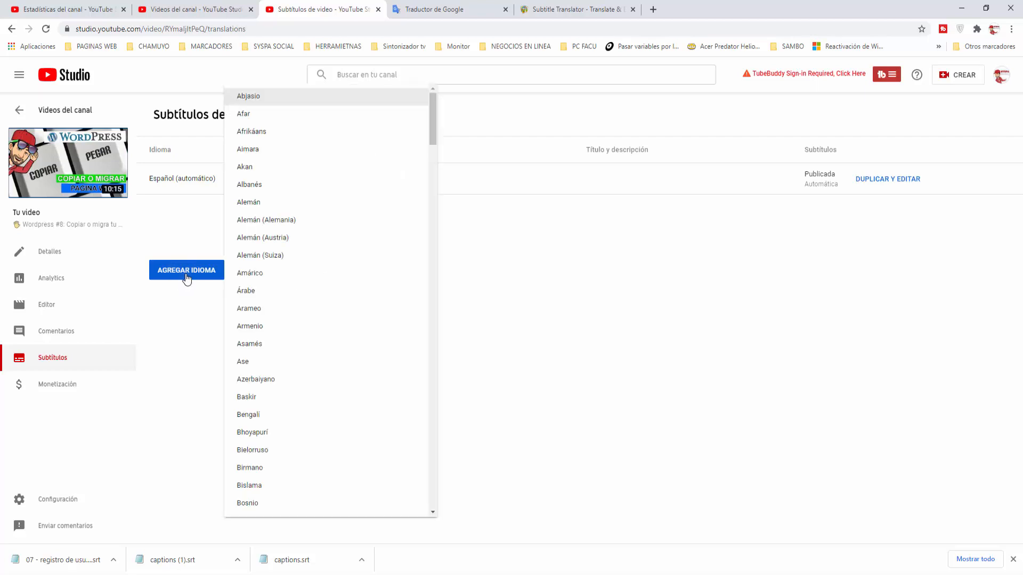
type("ing")
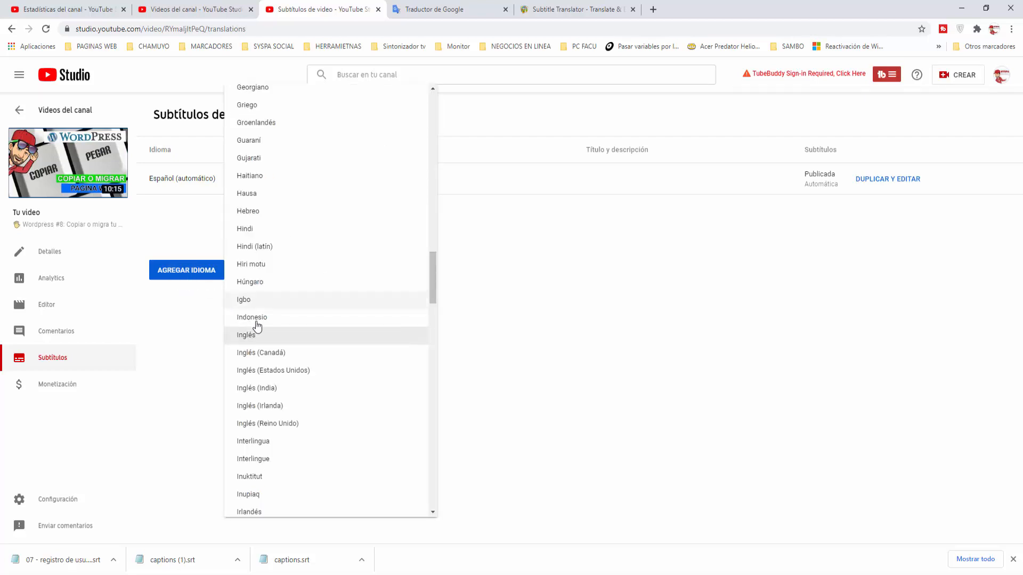
left_click(262, 337)
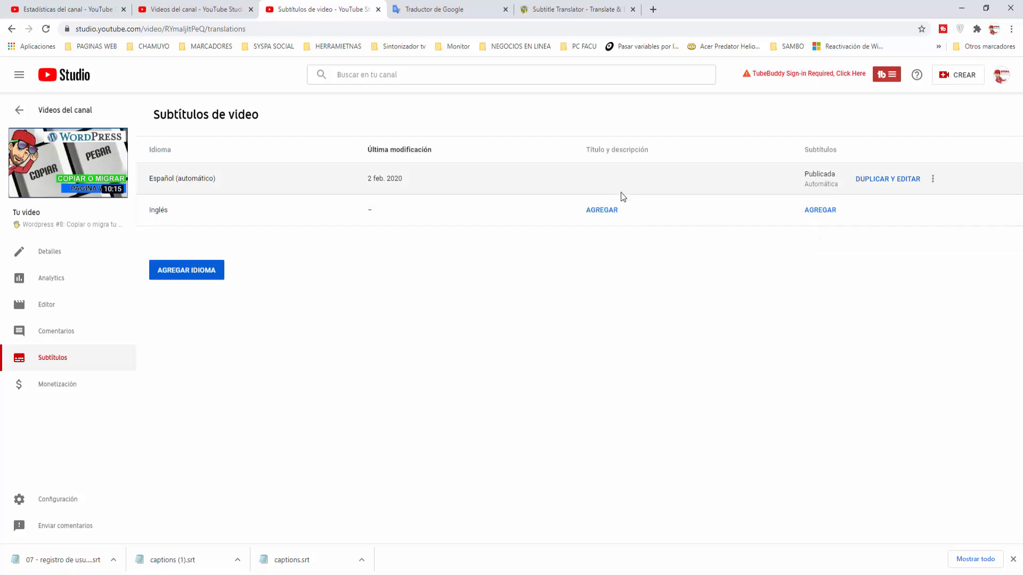
left_click(602, 212)
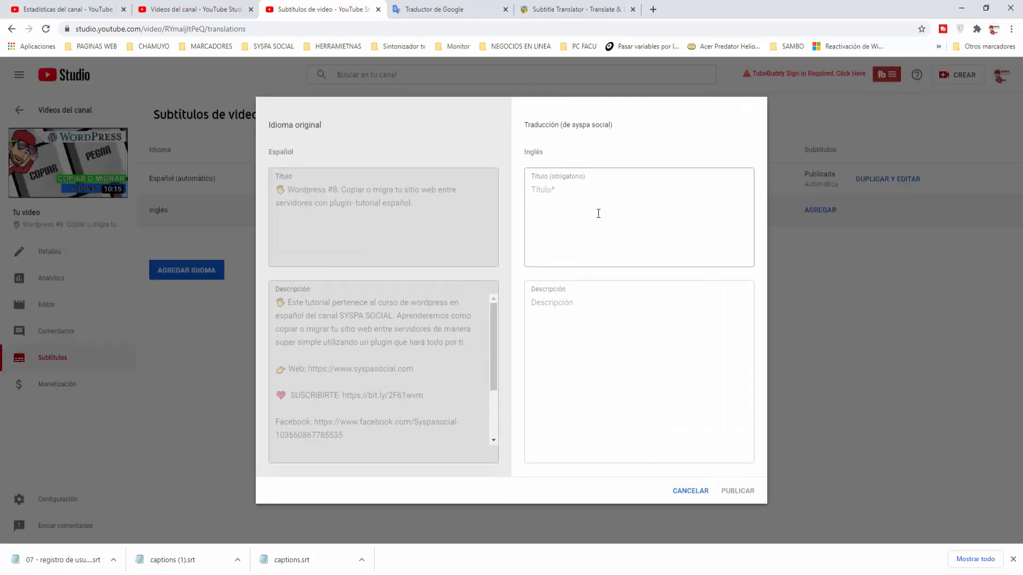
Copy the original Spanish video title and translate it into English in Google Translate
left_click_drag(410, 204, 272, 191)
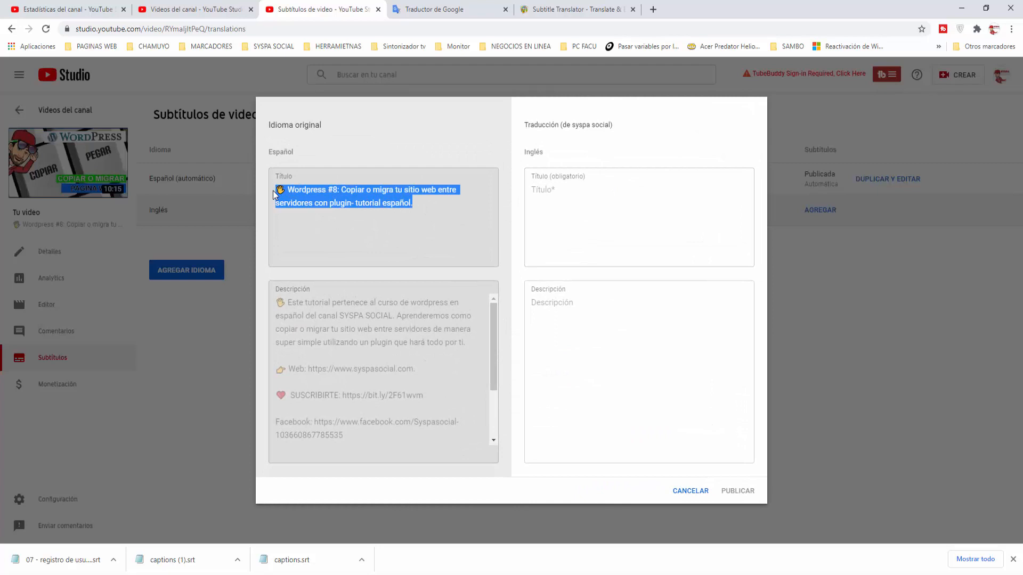
right_click(319, 186)
left_click(334, 195)
left_click(429, 10)
left_click(413, 197)
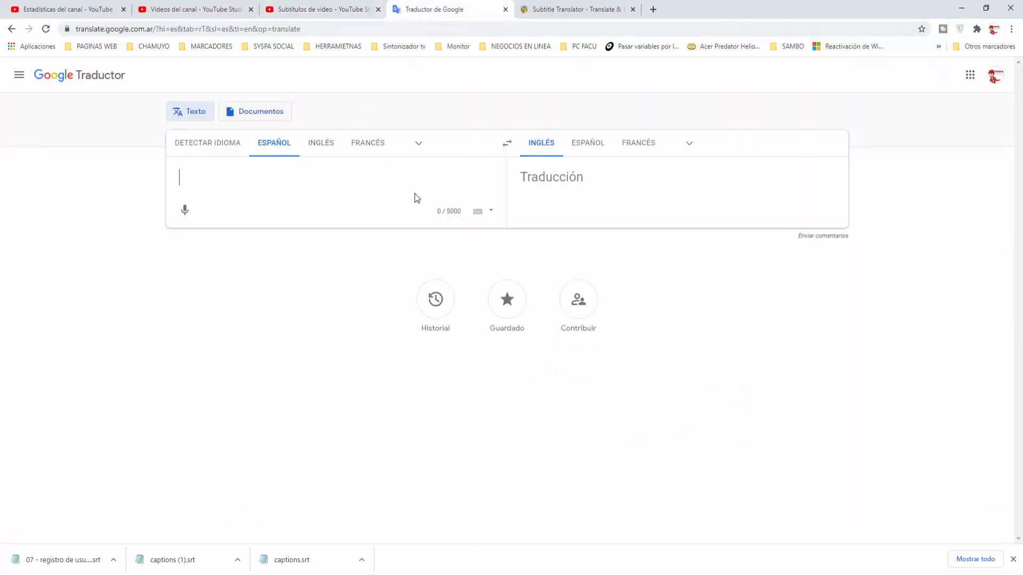
key("ctrl+v")
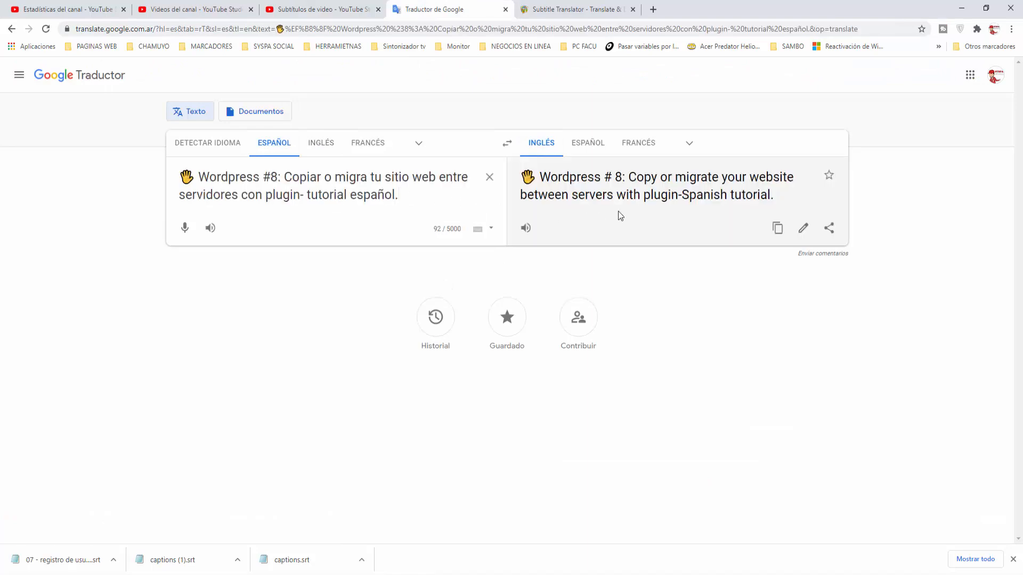
Copy the translated title into the Inglés title in YouTube Studio and remove the word "Spanish" from it
triple_click(592, 182)
right_click(592, 181)
left_click(608, 185)
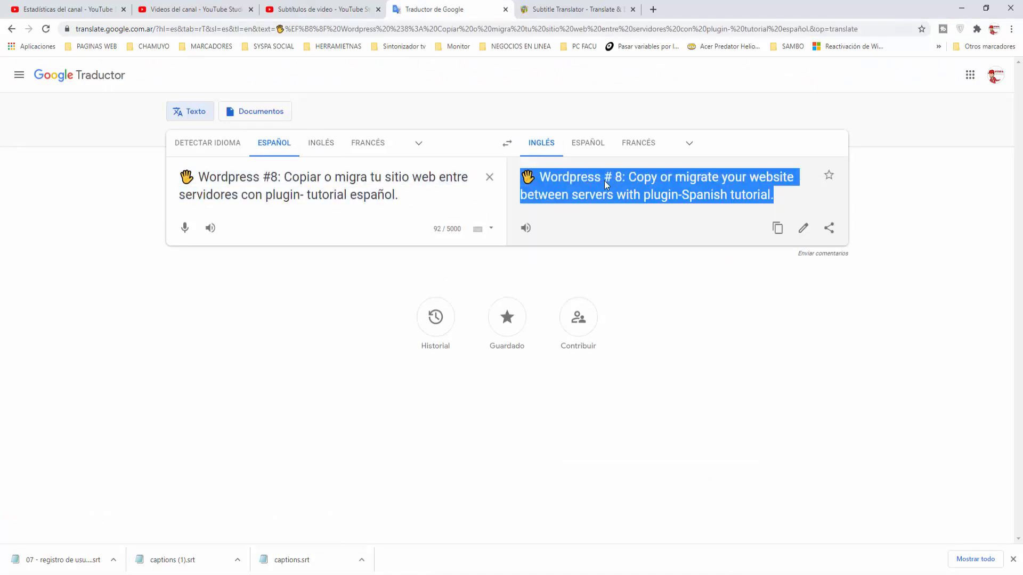
left_click(351, 11)
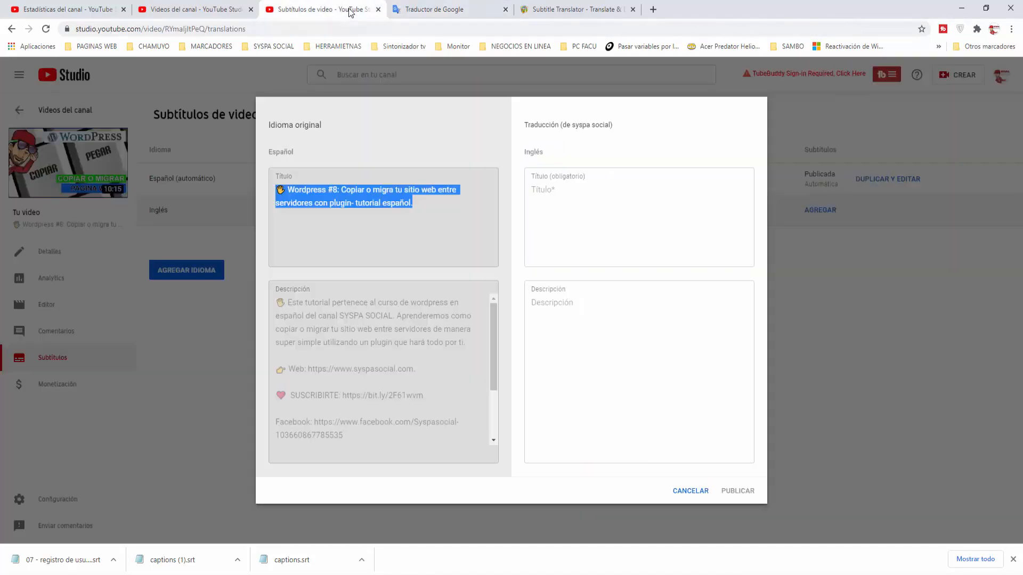
left_click(570, 187)
key("ctrl+v")
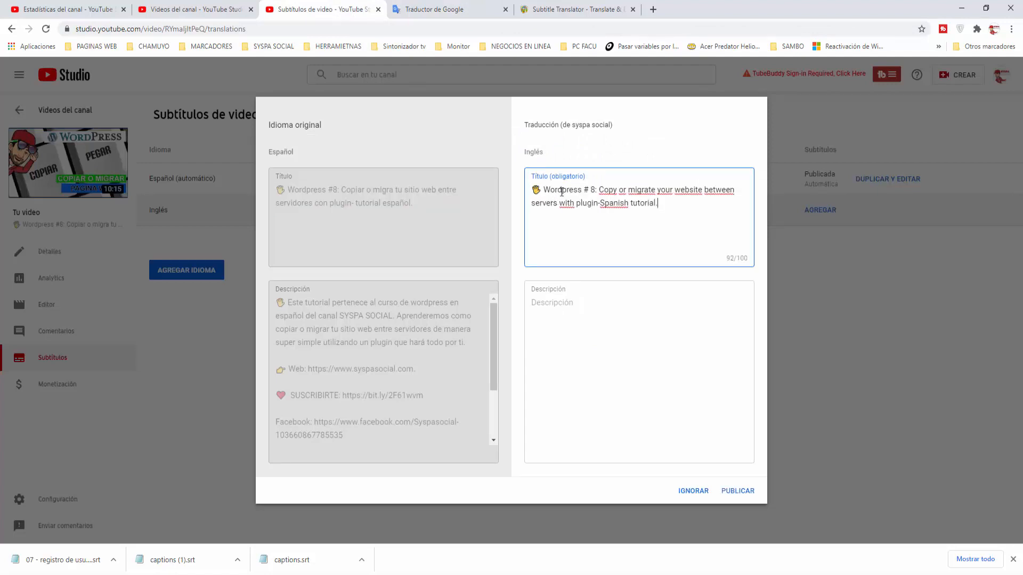
double_click(612, 203)
Copy the whole original Spanish description and replace the previous text in Google Translate with it for translation into English
left_click(273, 304)
left_click_drag(273, 303, 383, 469)
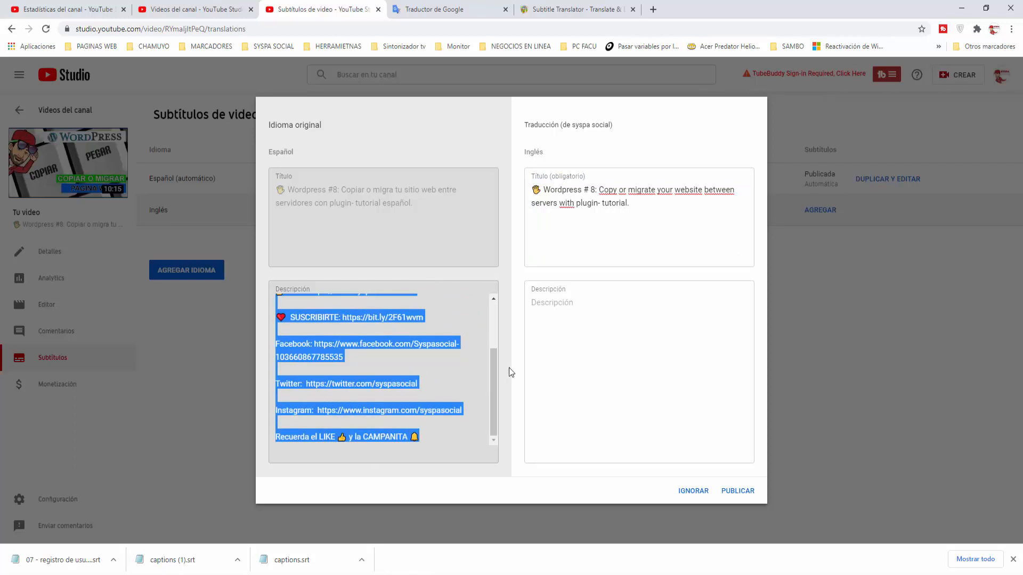
left_click(420, 10)
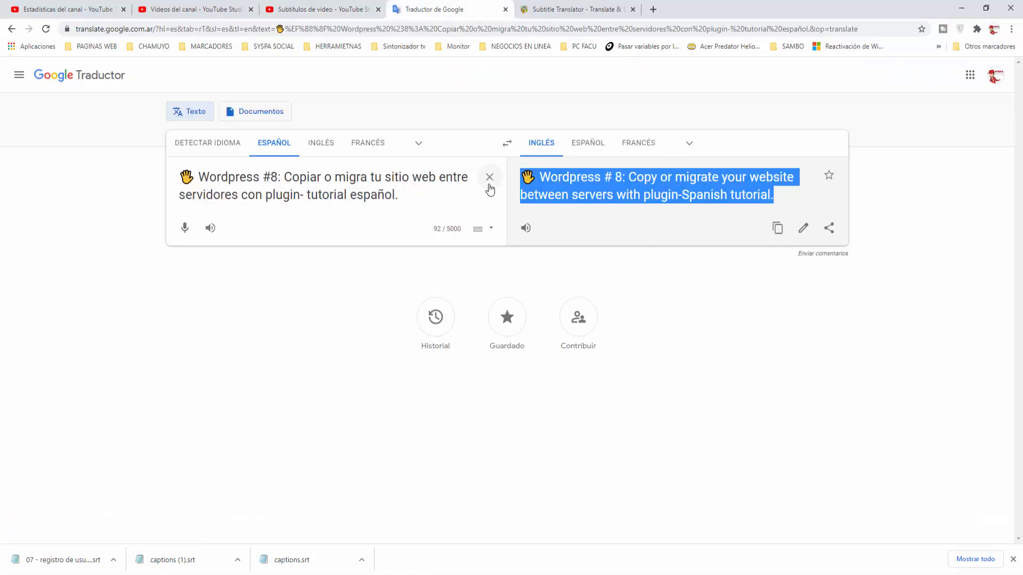
left_click(489, 177)
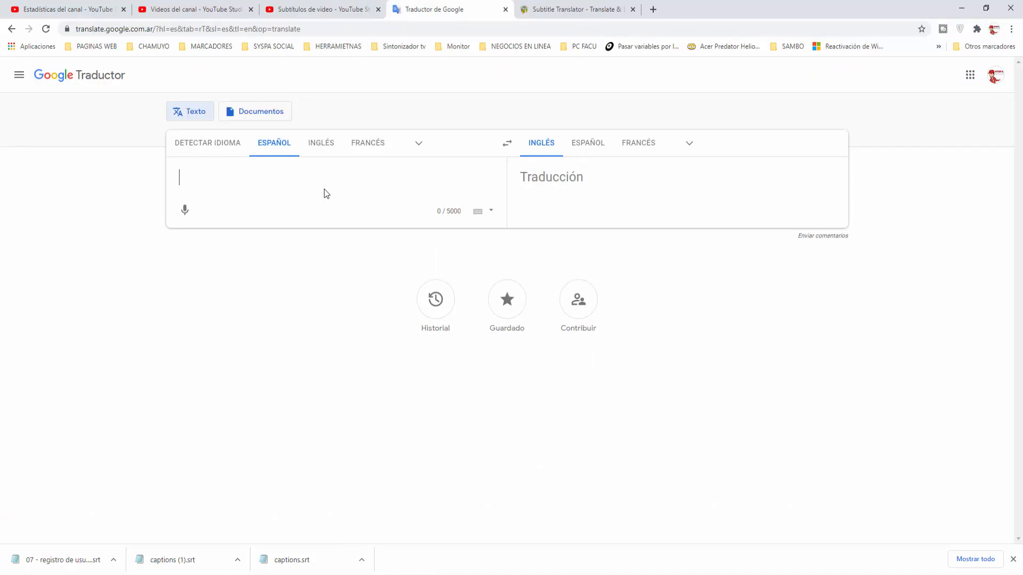
key("ctrl+v")
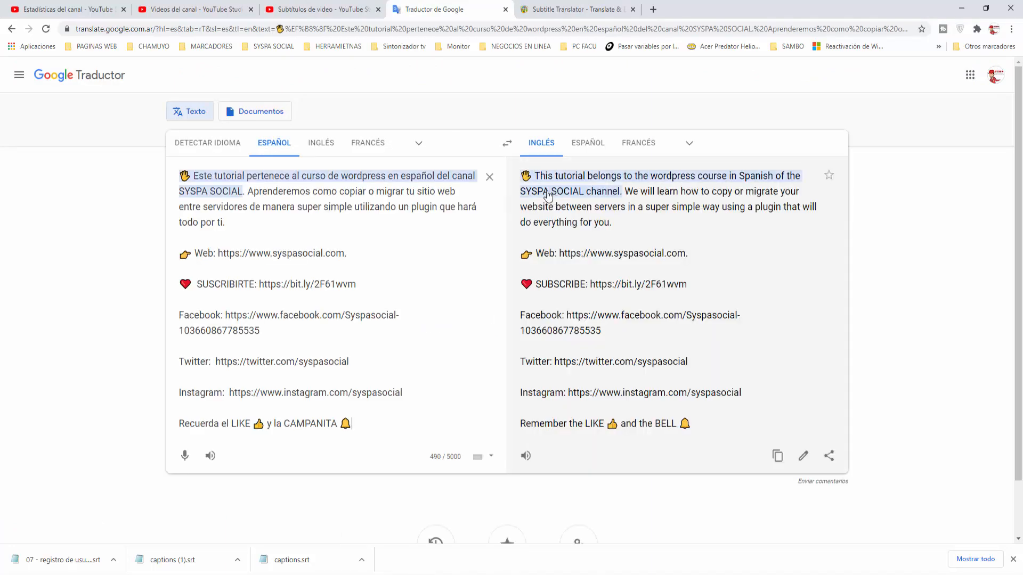
Copy the complete translated description into the Inglés description in YouTube Studio
left_click_drag(520, 178, 679, 383)
right_click(628, 205)
left_click(642, 208)
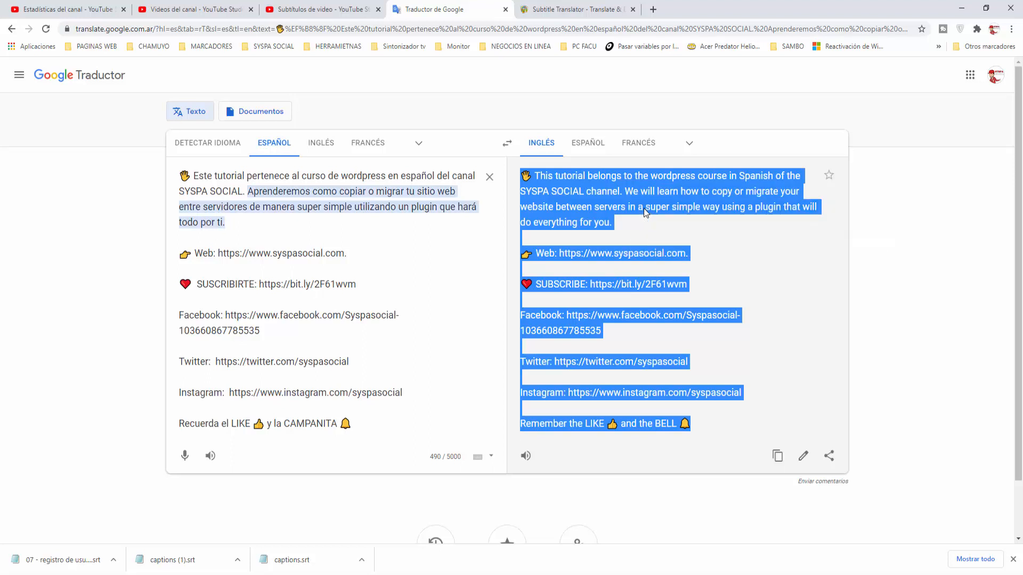
left_click(349, 15)
left_click(533, 290)
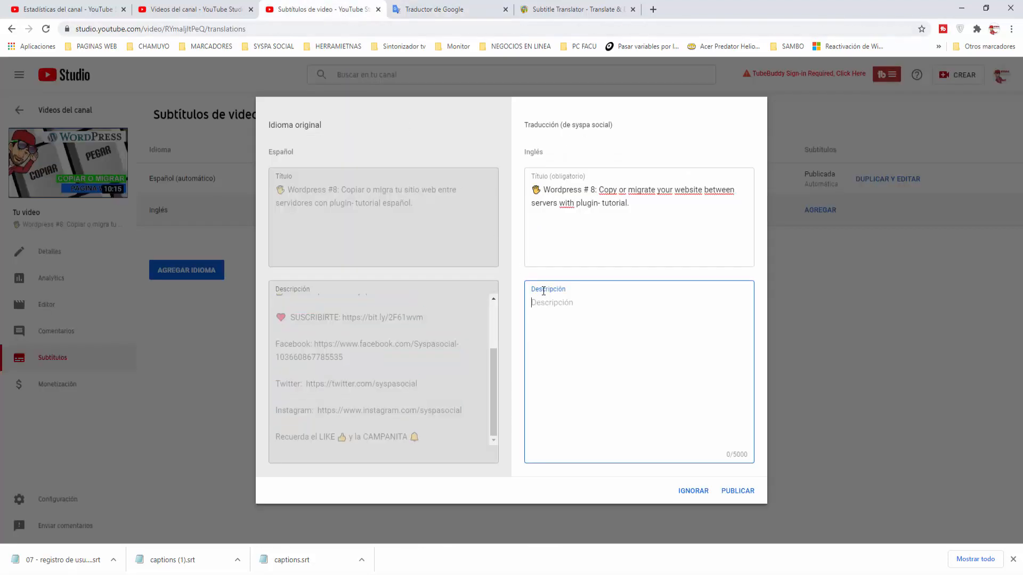
key("ctrl+v")
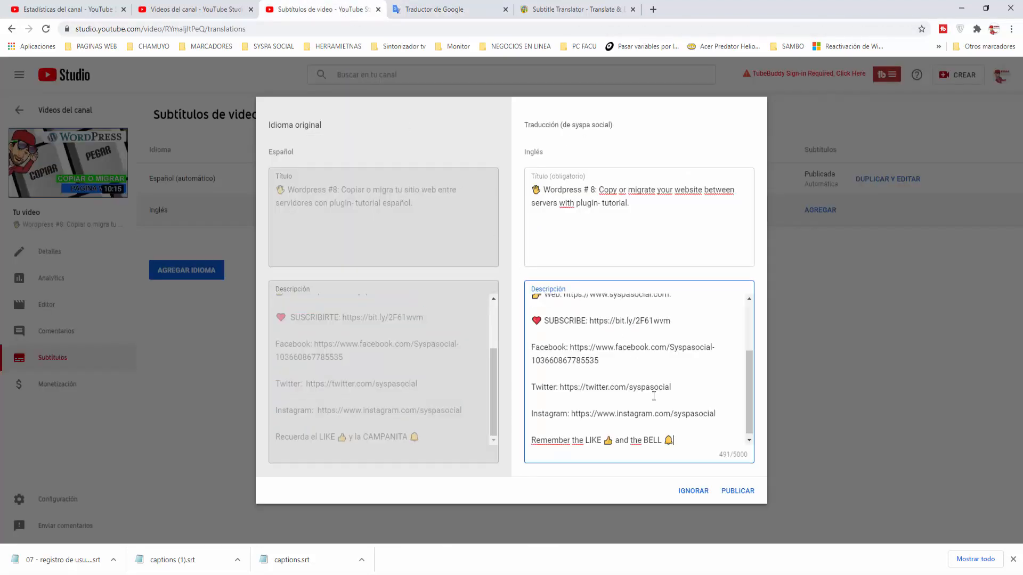
Delete the words "Spanish of the" from the first sentence of the English description
scroll(653, 397, "up", 2)
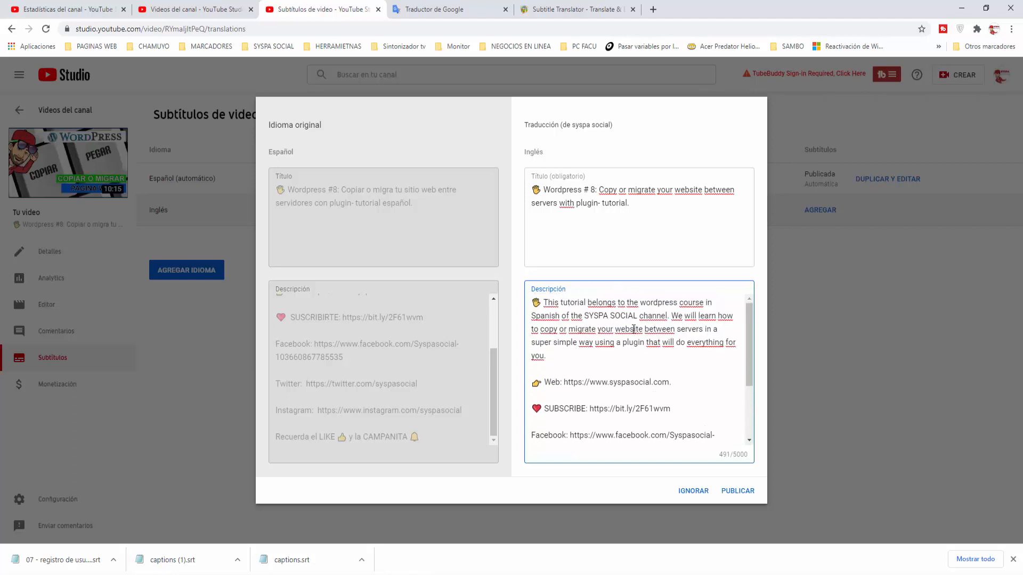
double_click(549, 317)
key("Delete")
key("Delete")
key("Delete")
key("Delete")
key("Delete")
key("Delete")
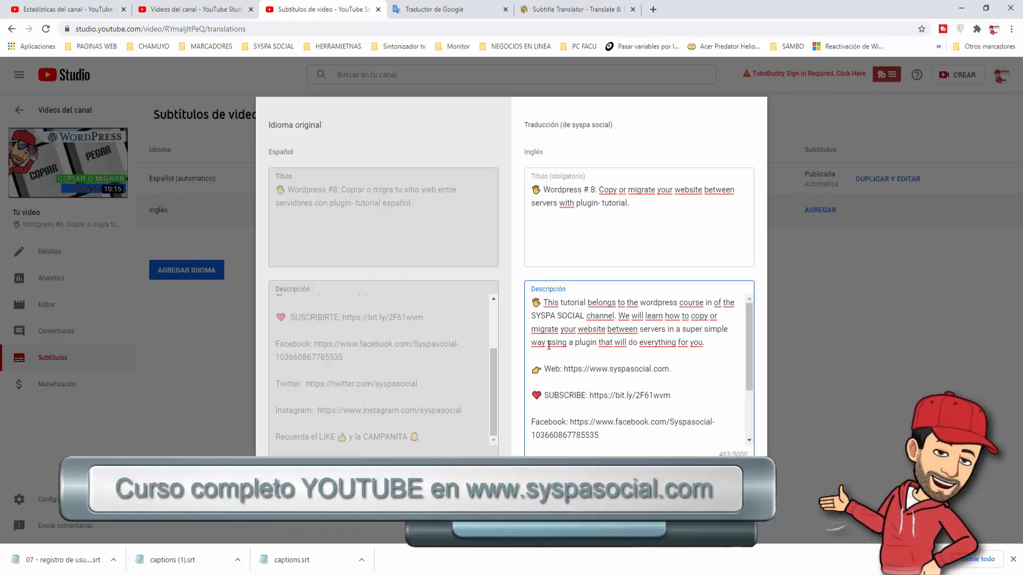
key("Delete")
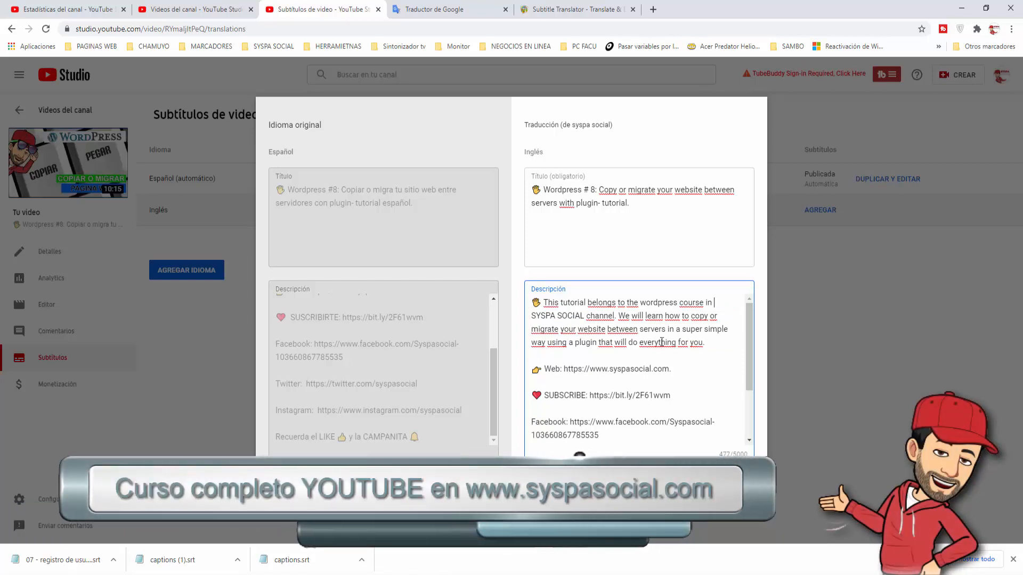
Move the sentence about the wordpress course to the end of the English description's opening paragraph and publish the translation
left_click_drag(616, 315, 546, 300)
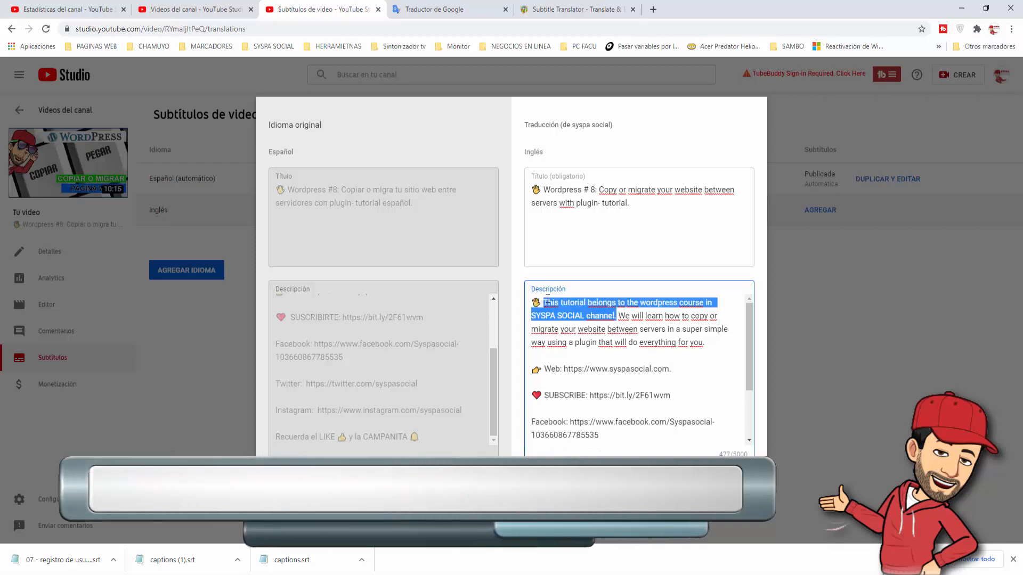
key("BackSpace")
key("Down")
key("Down")
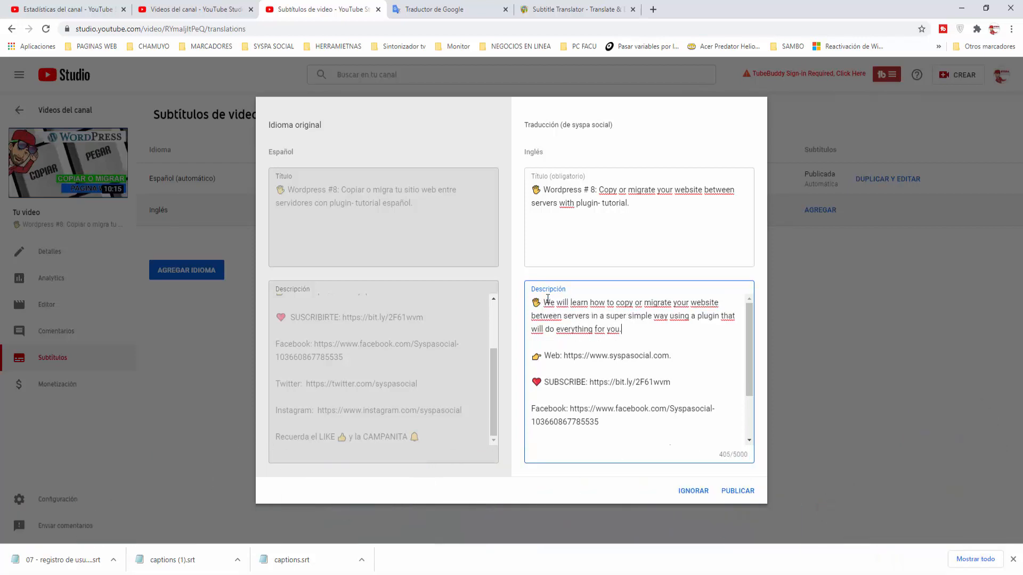
key("ctrl+v")
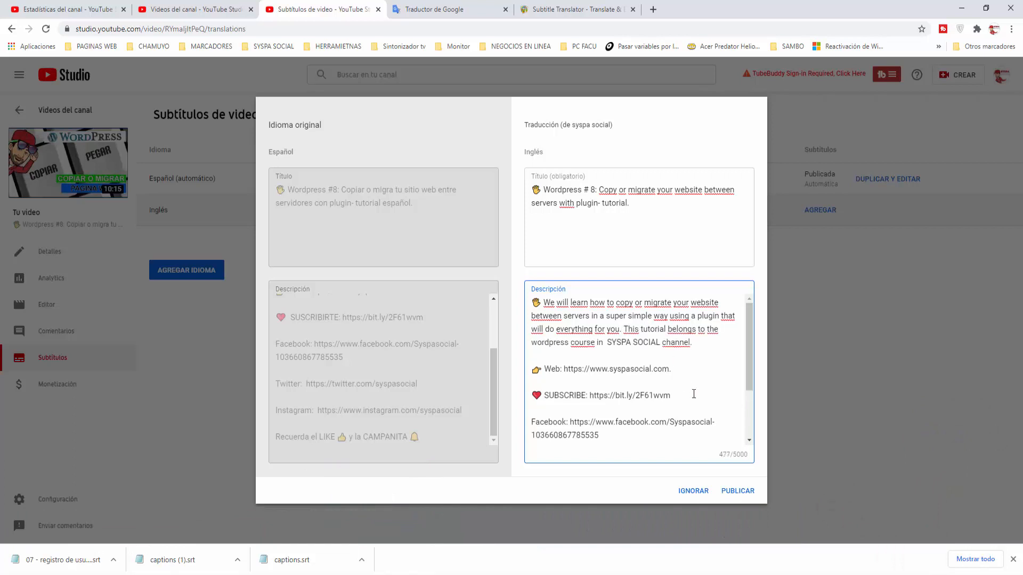
left_click(747, 493)
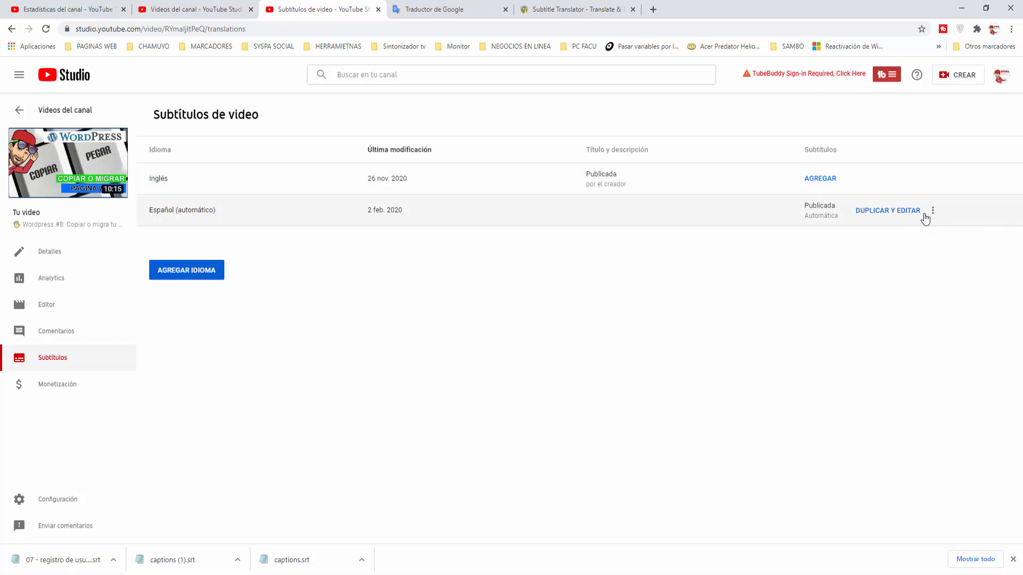
Download the video's automatic Spanish subtitles in .srt format
left_click(933, 212)
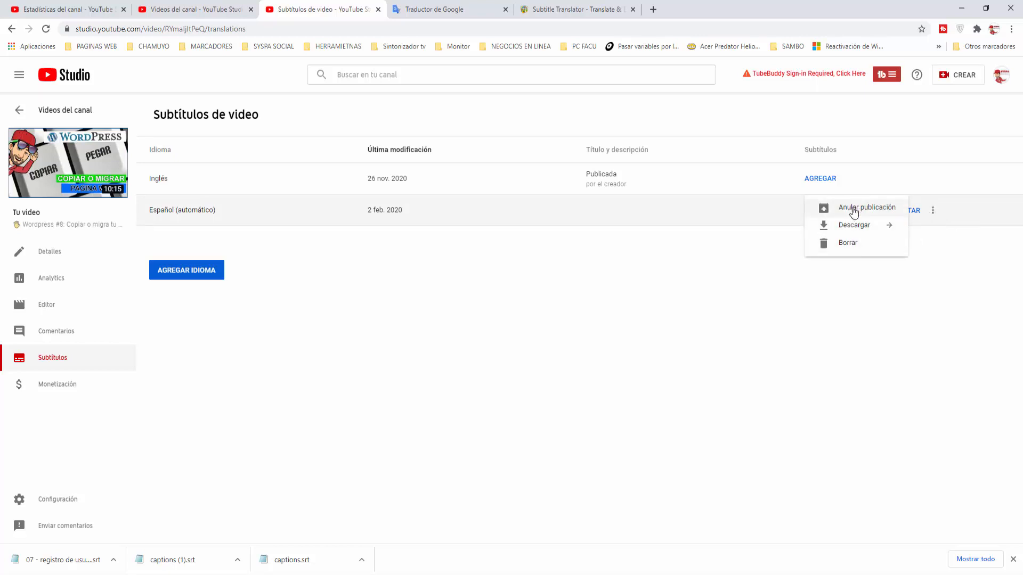
left_click(856, 228)
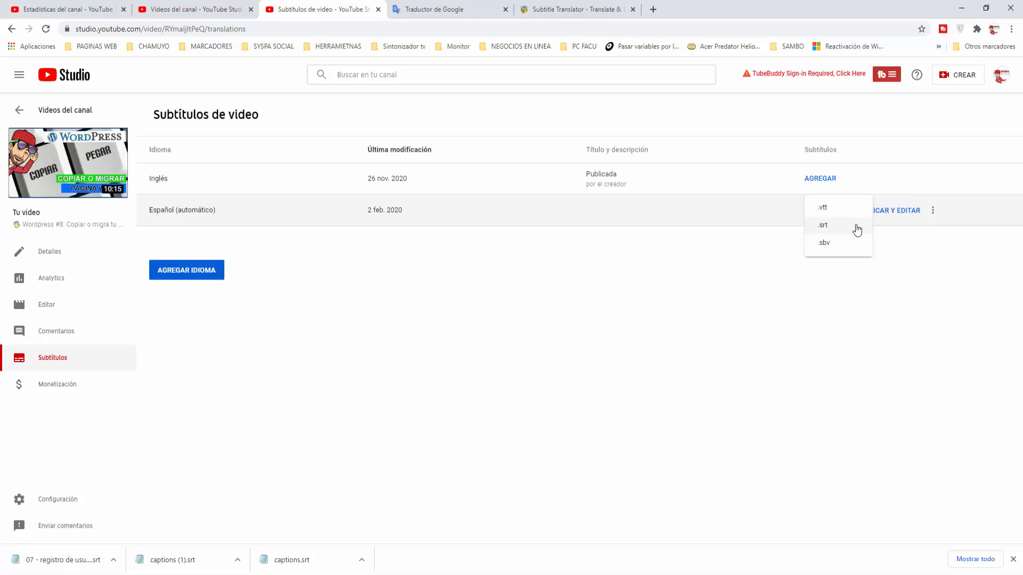
left_click(825, 228)
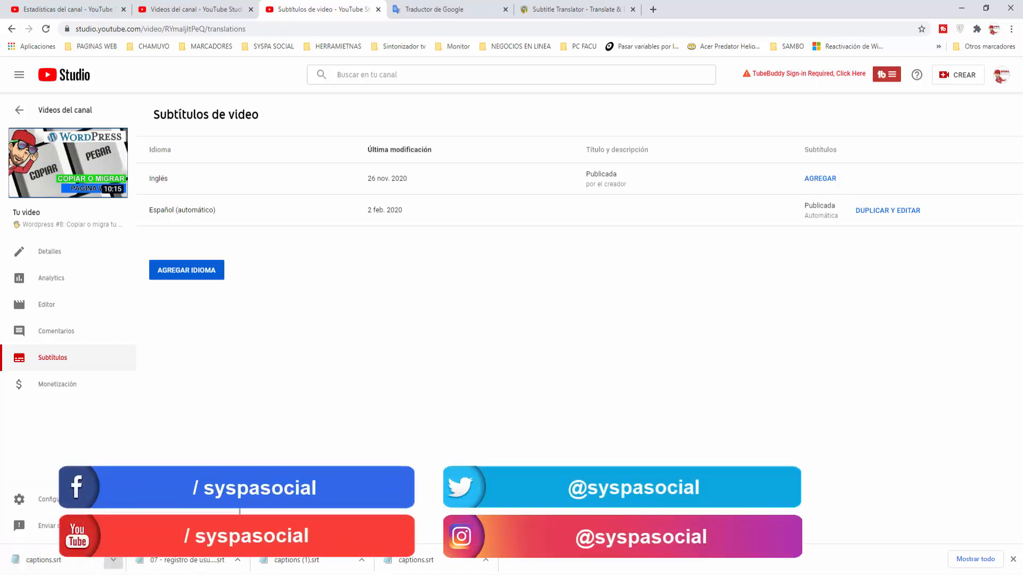
Show the downloaded captions file in its folder and rename it as "8 - copiar o migrar sitio web wordpress.srt"
left_click(144, 527)
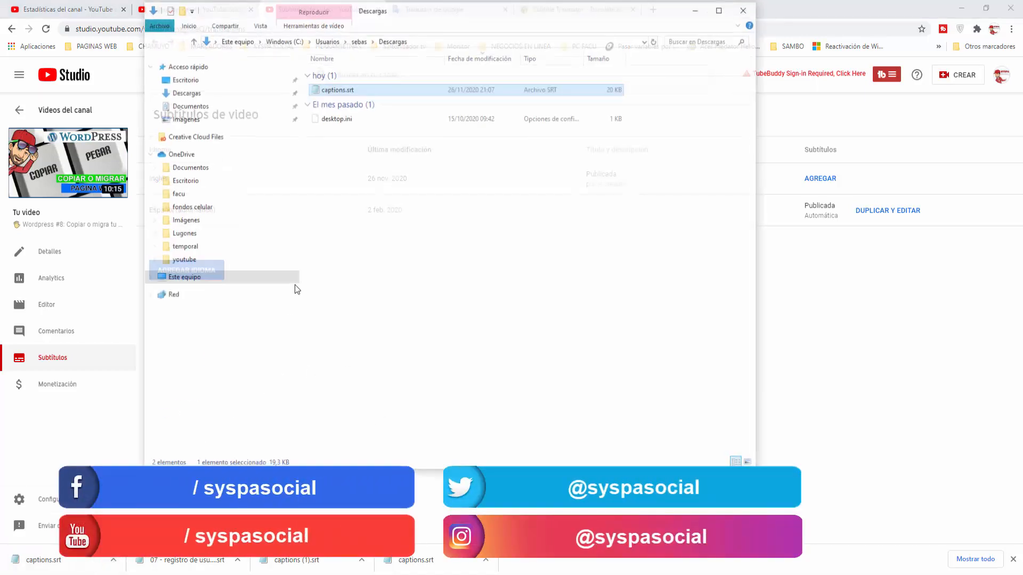
left_click(329, 89)
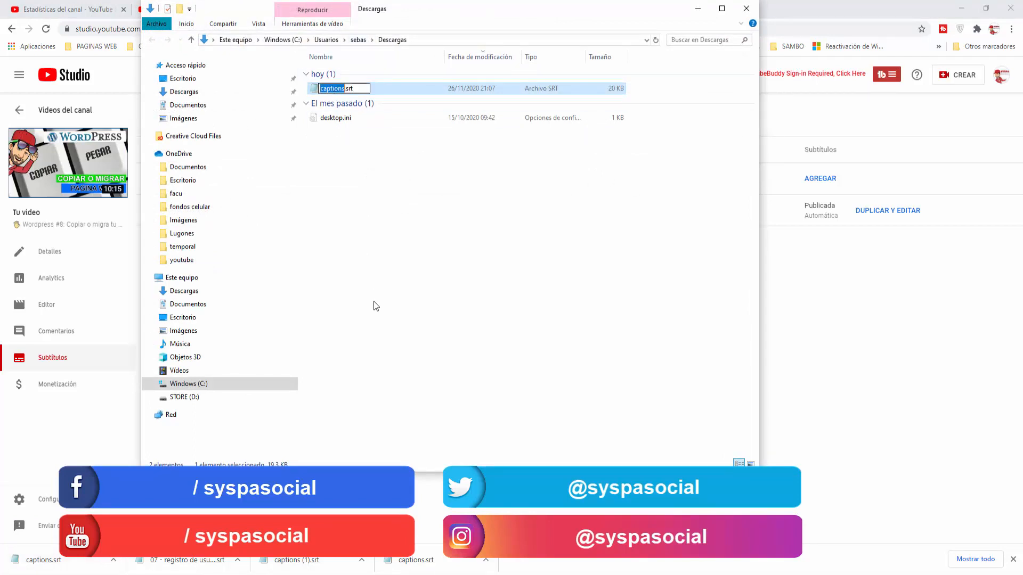
key("ctrl+v")
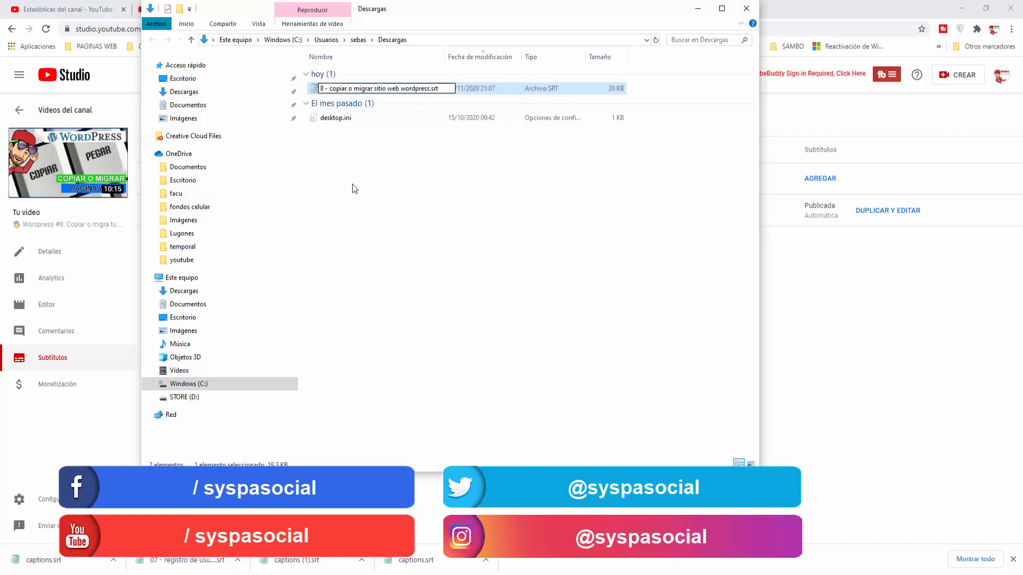
key("Return")
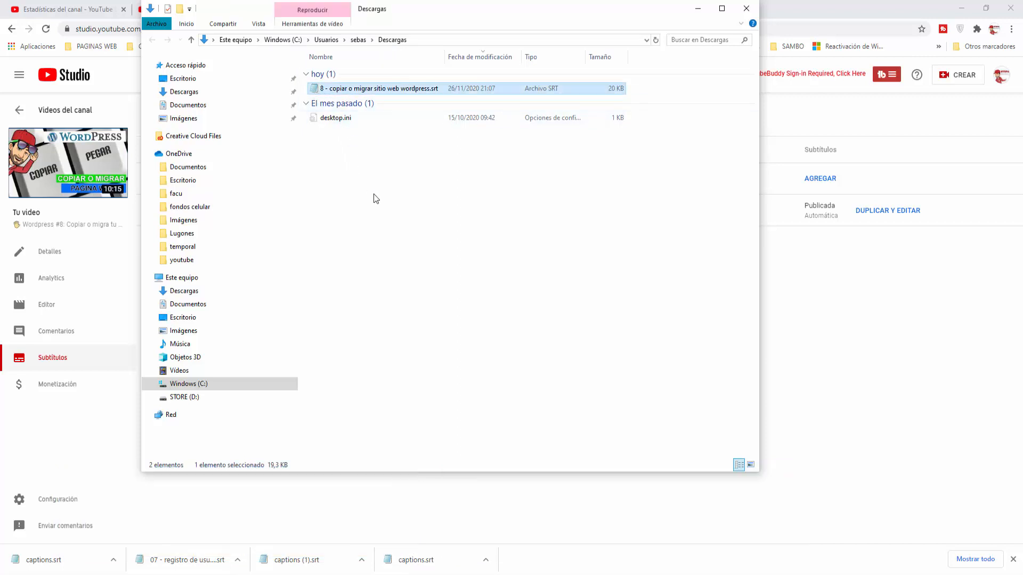
Move the renamed Spanish subtitle file from Descargas into the video's "traduccion" folder on the STORE (D:) drive
right_click(335, 88)
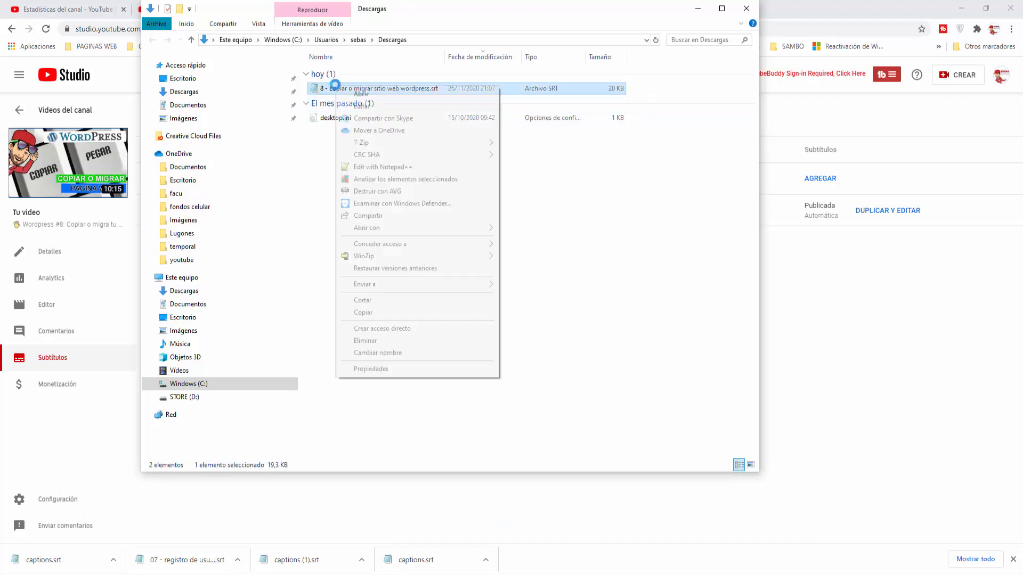
left_click(368, 300)
left_click(746, 9)
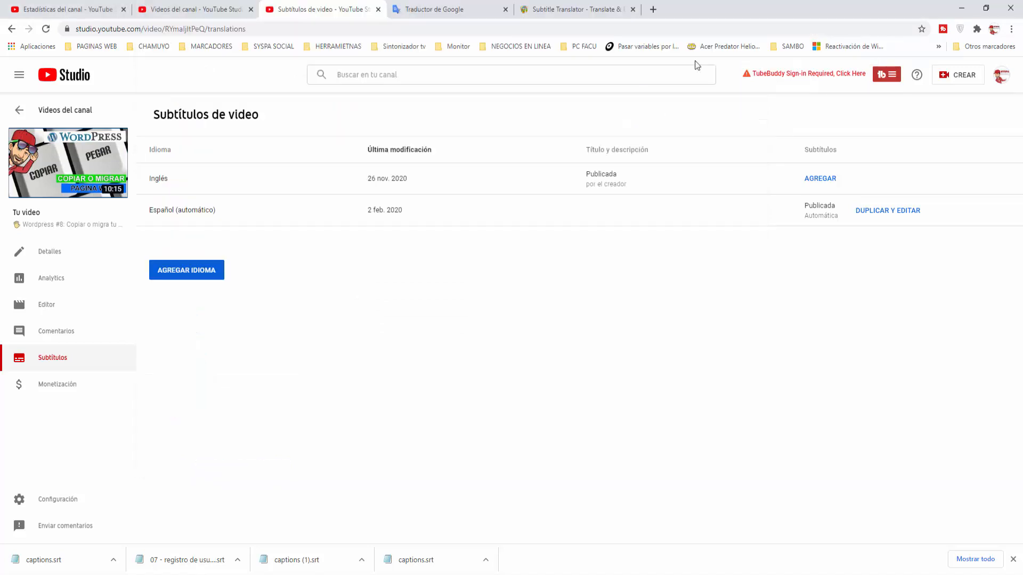
left_click(261, 573)
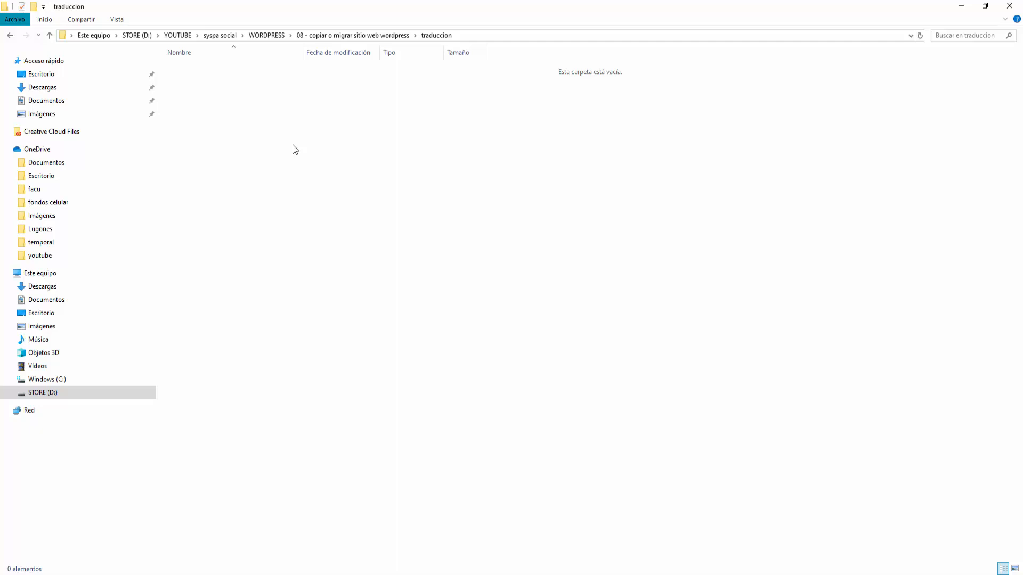
key("ctrl+v")
left_click_drag(303, 51, 330, 49)
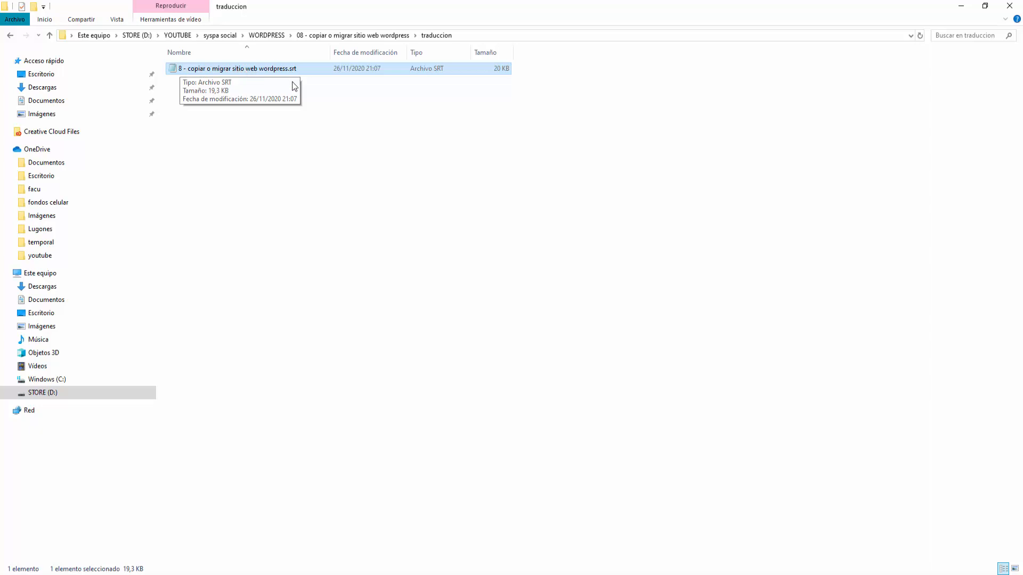
left_click(292, 128)
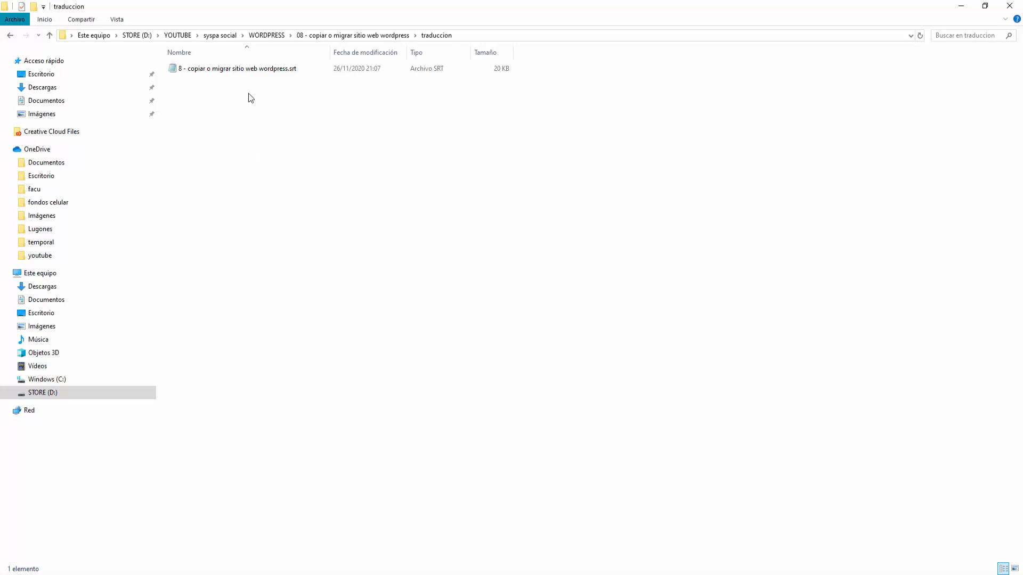
Switch to the Subtitle Translator page and load "8 - copiar o migrar sitio web wordpress.srt" from the traduccion folder into it
key("alt+Tab")
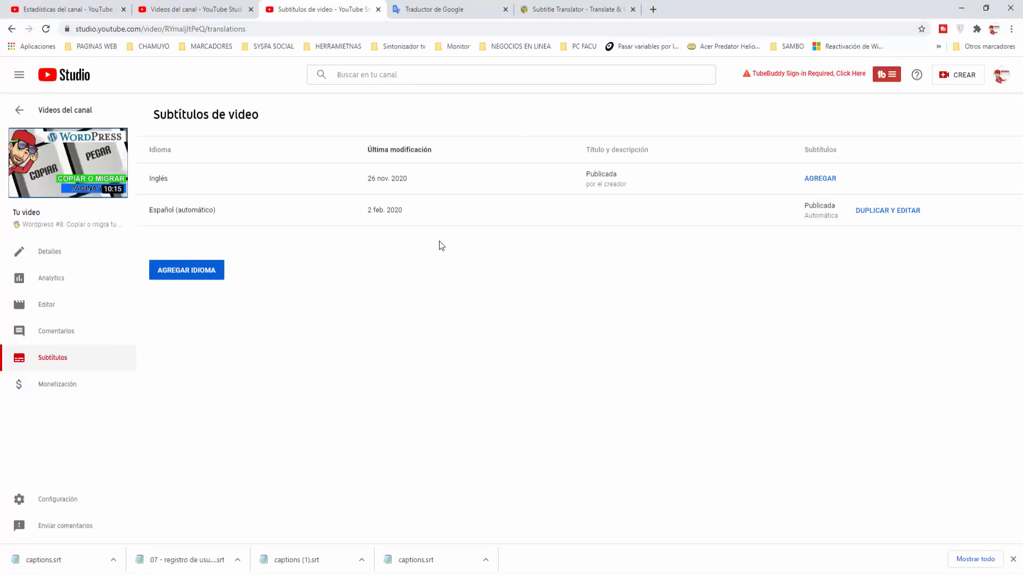
left_click(552, 13)
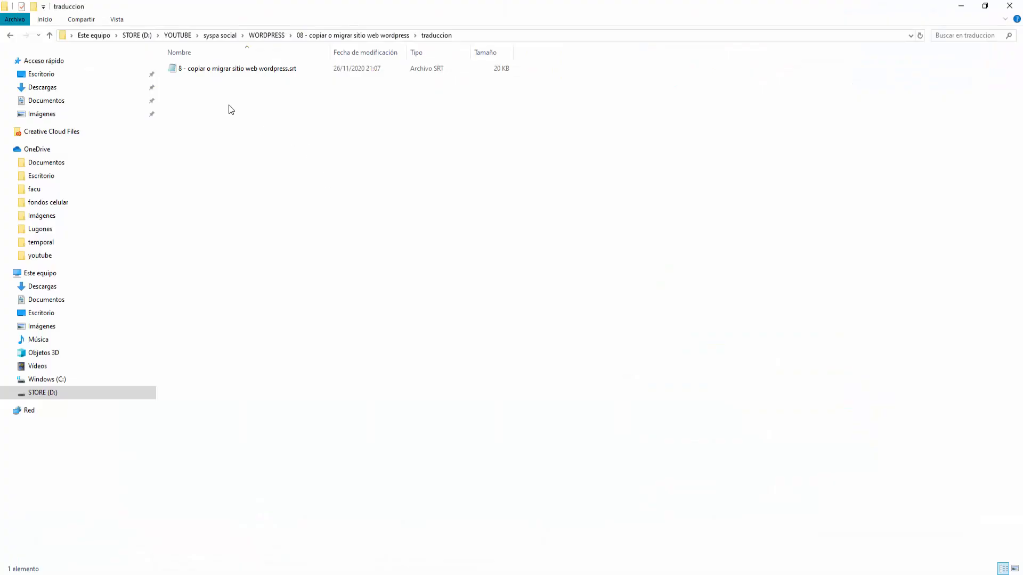
left_click_drag(191, 69, 738, 283)
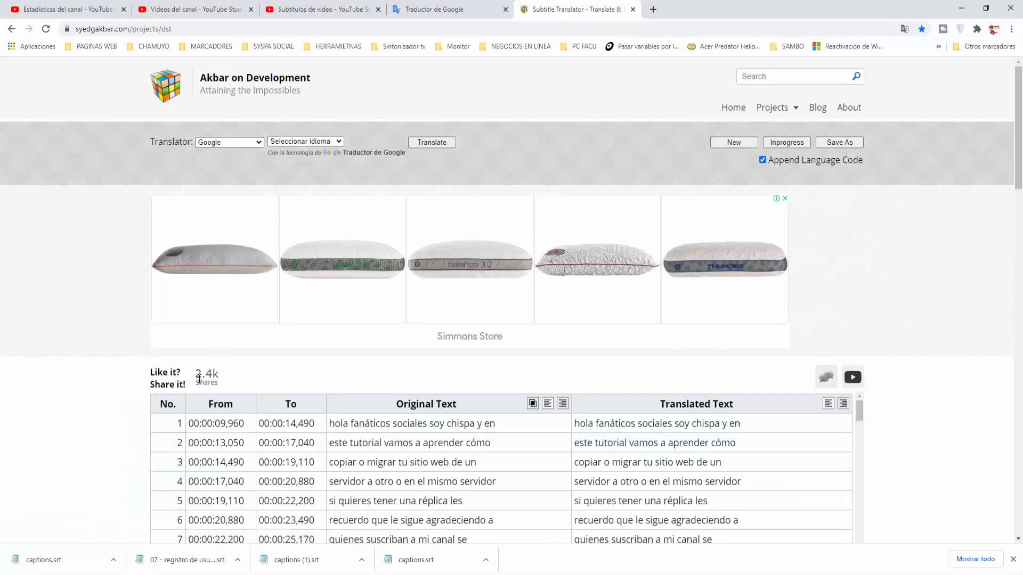
scroll(199, 379, "down", 1)
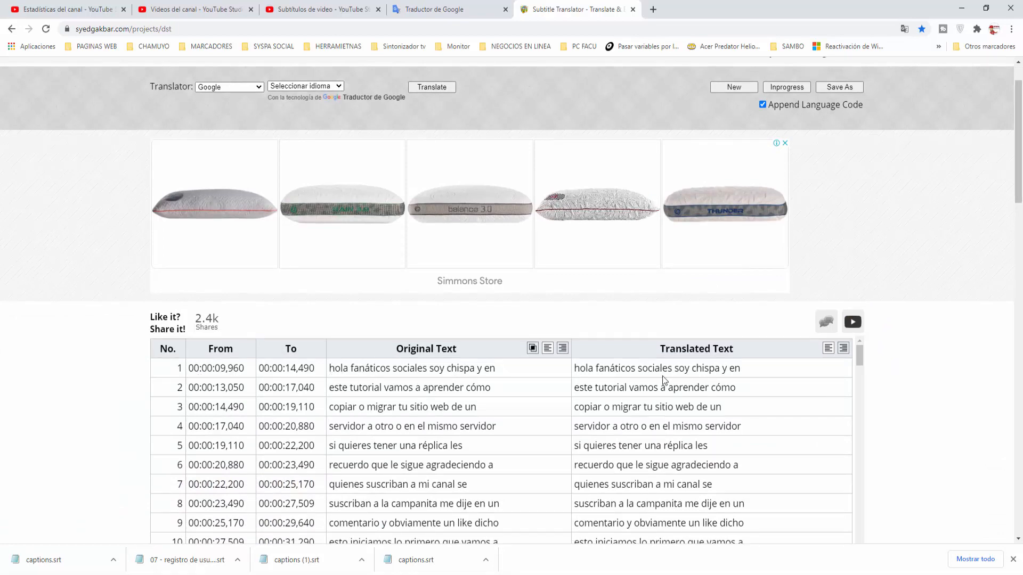
scroll(353, 258, "up", 1)
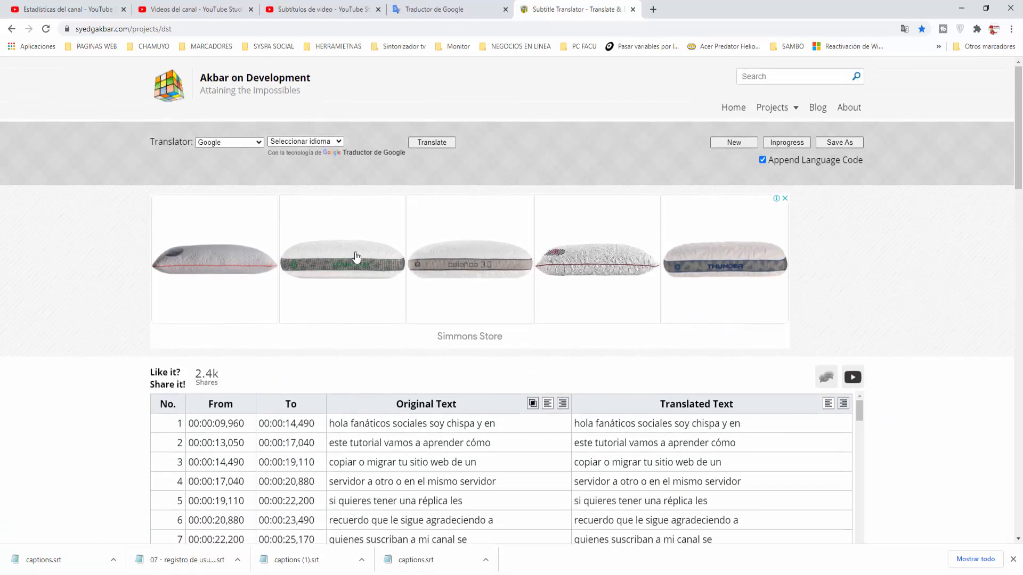
Translate the loaded subtitles with Google, choosing Inglés as the target language
left_click(340, 142)
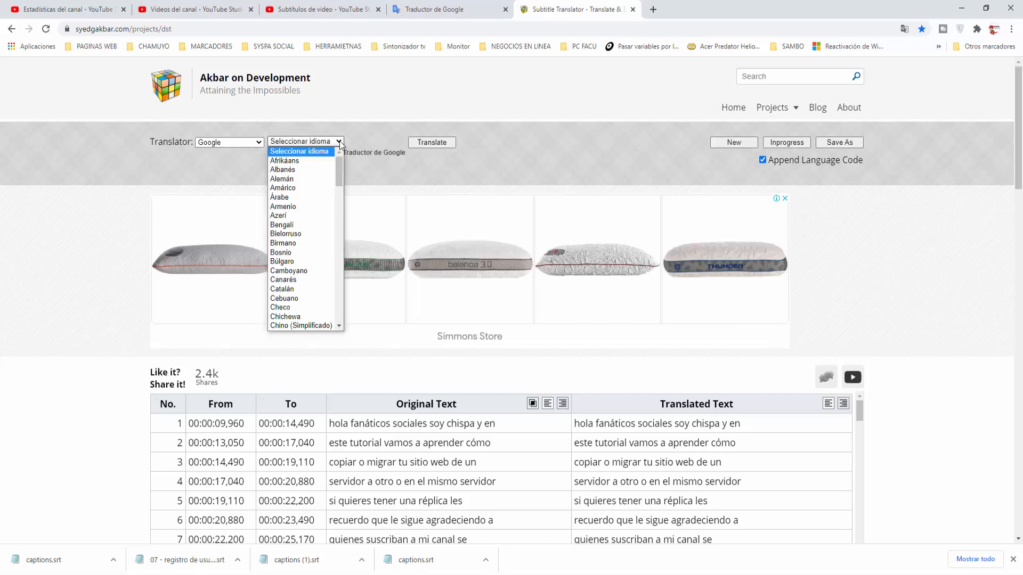
type("ing")
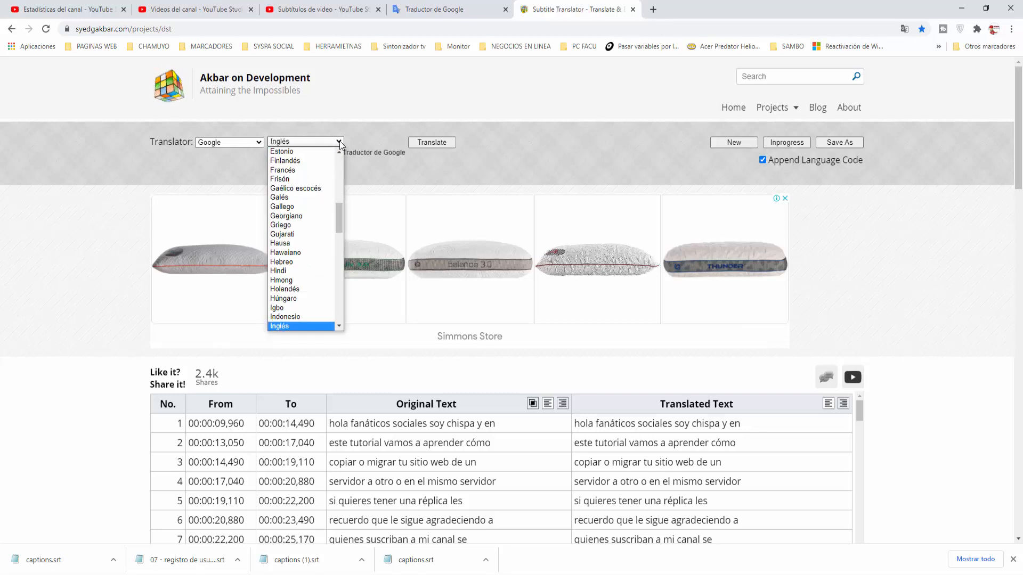
key("Return")
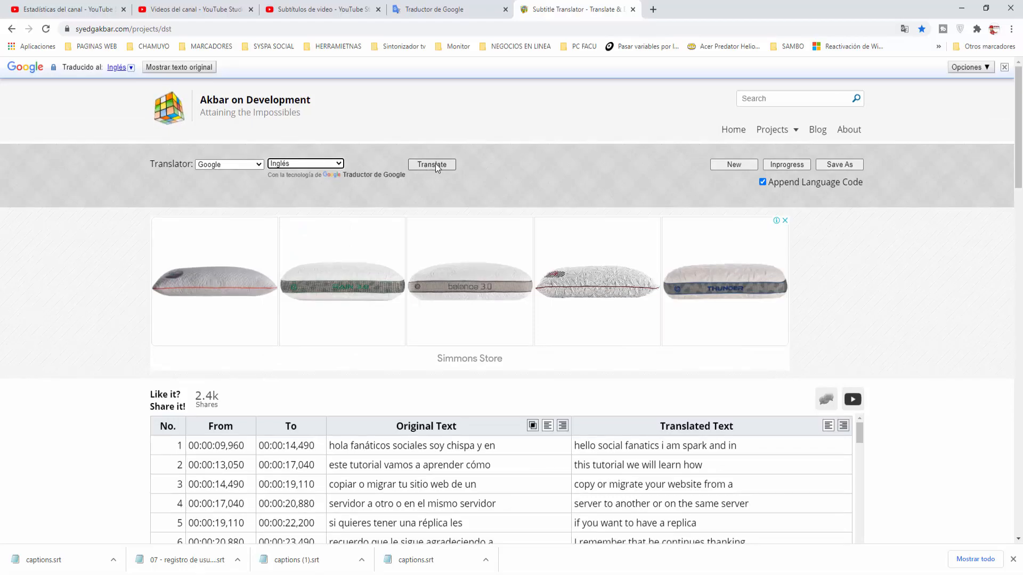
left_click(426, 165)
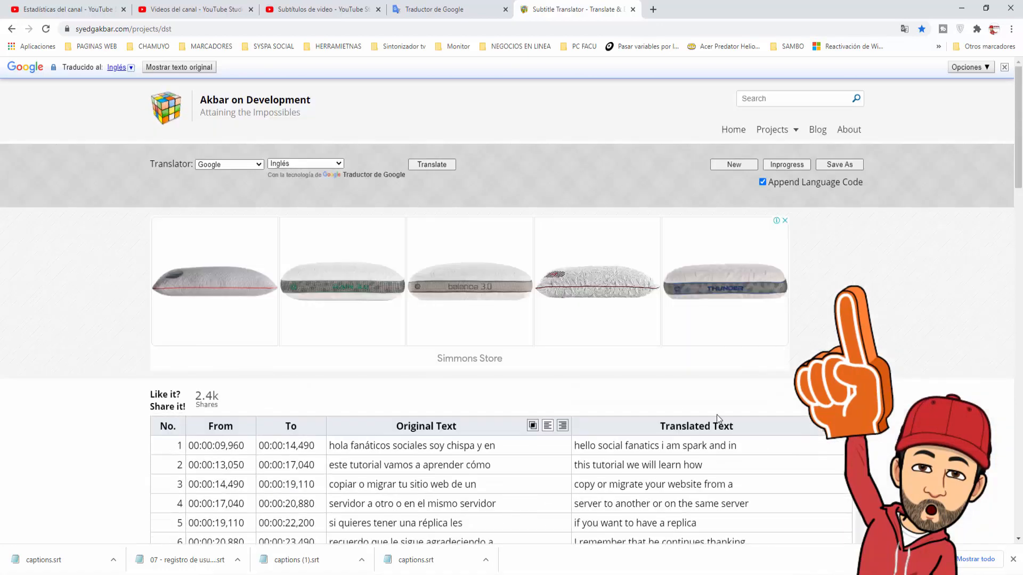
Replace the word "spark" with "SYSPA" in the translated text of the first subtitle line
scroll(714, 408, "down", 2)
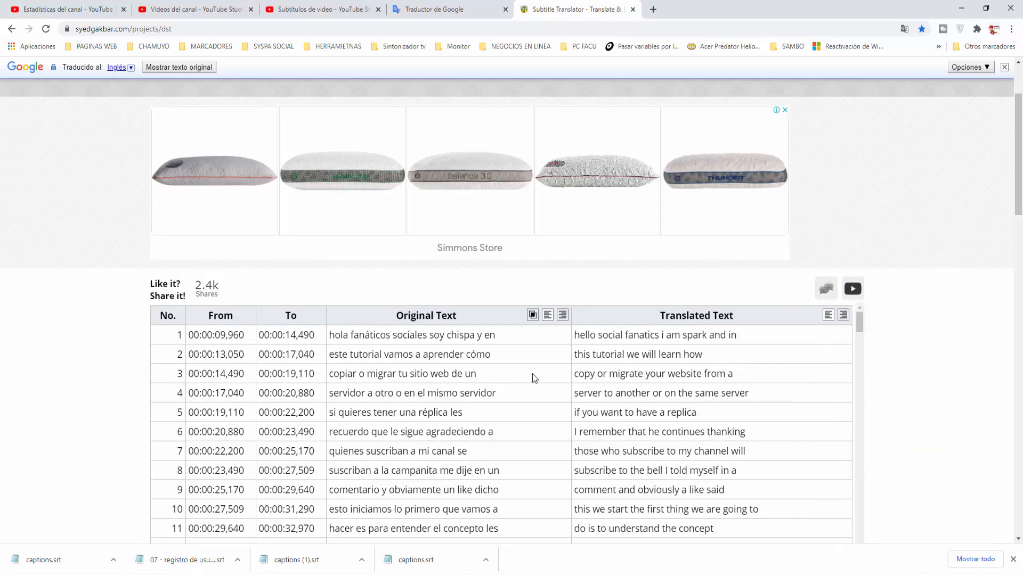
left_click(683, 336)
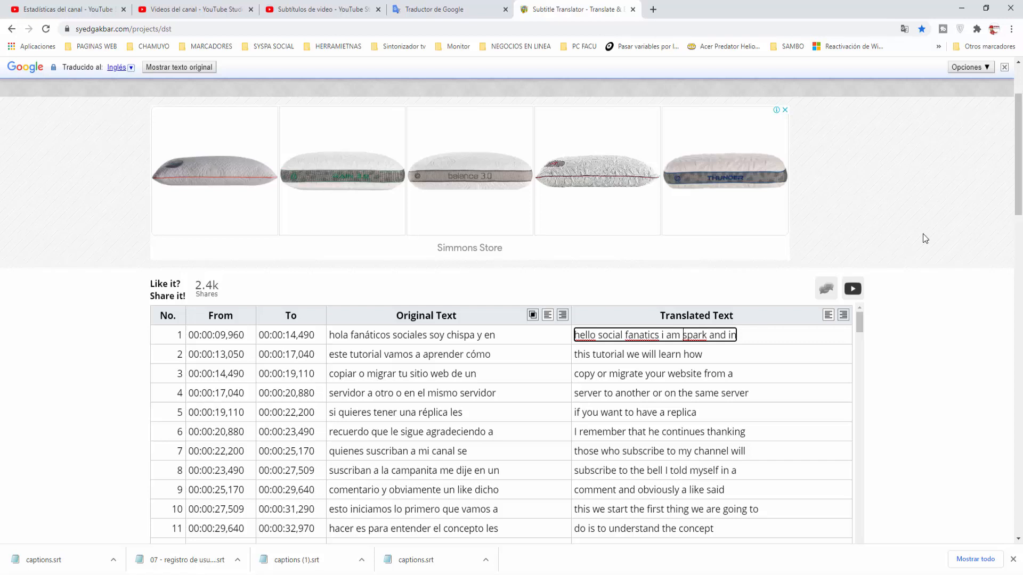
key("Delete")
key("Delete")
key("Delete")
key("Delete")
left_click(956, 336)
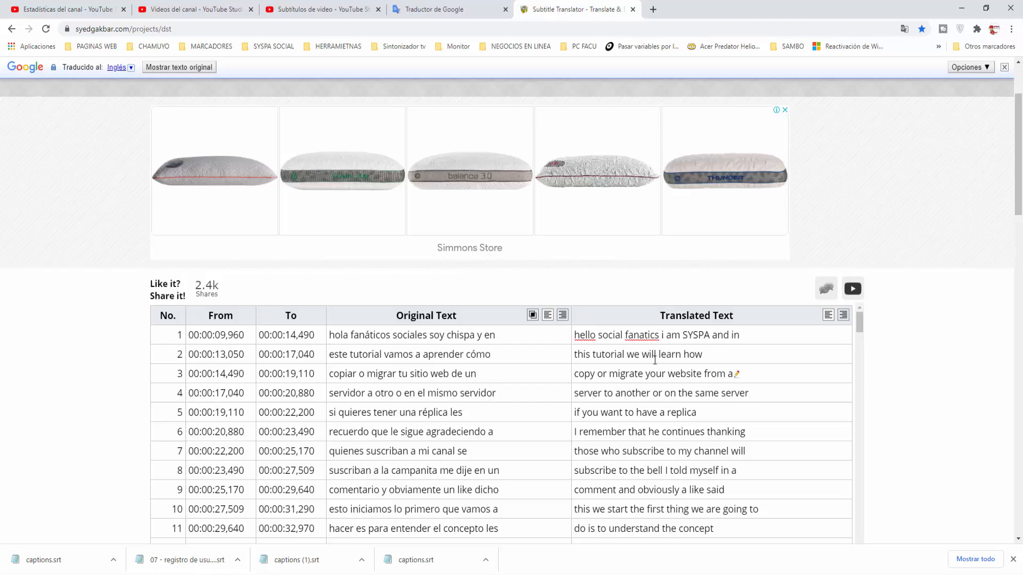
Save the translated subtitles as a file and show the download in its folder
scroll(923, 339, "up", 2)
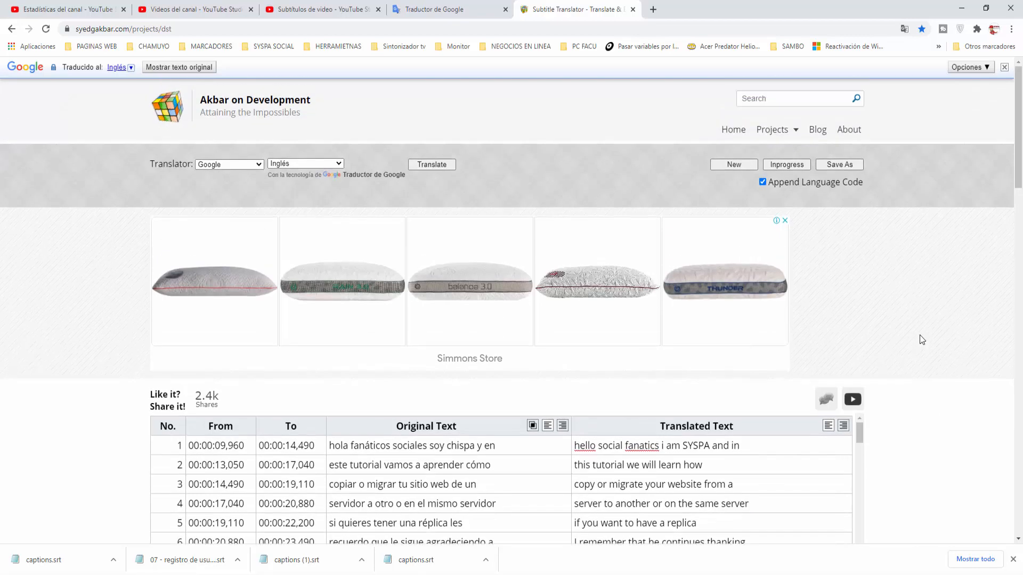
left_click(837, 164)
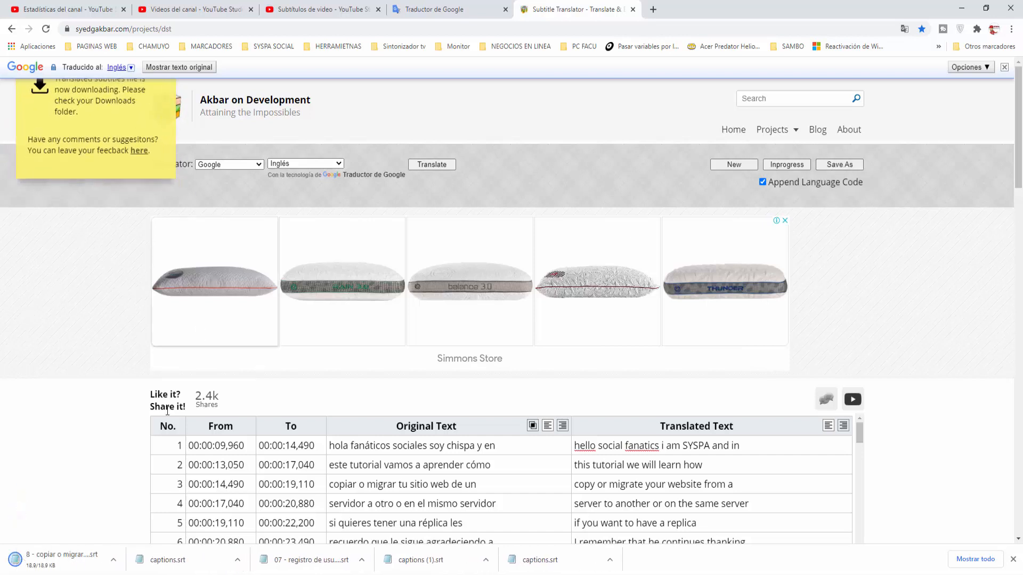
left_click(112, 566)
left_click(138, 523)
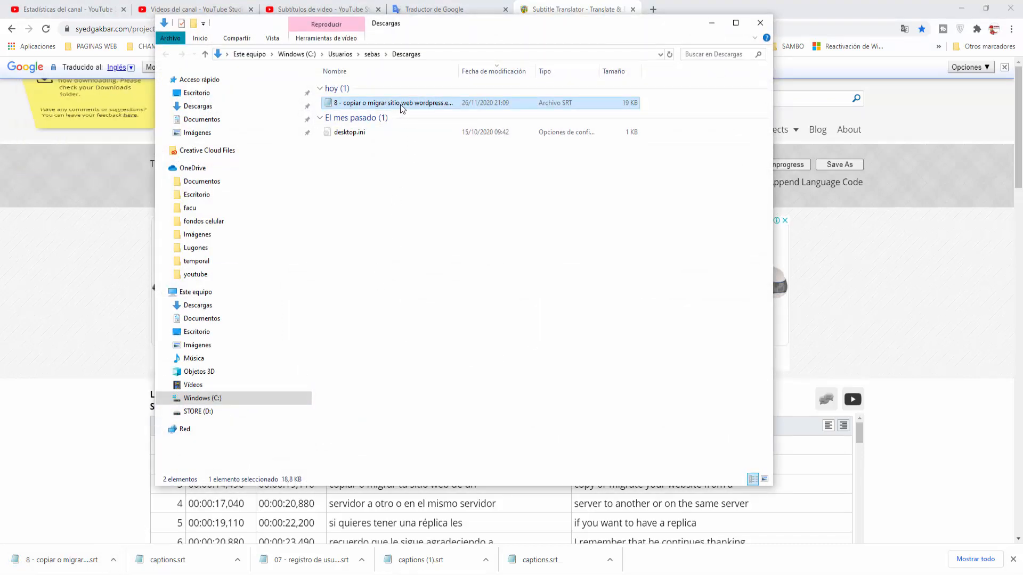
Move the English subtitle file from Descargas into the traduccion folder beside the Spanish one
right_click(401, 106)
left_click(440, 320)
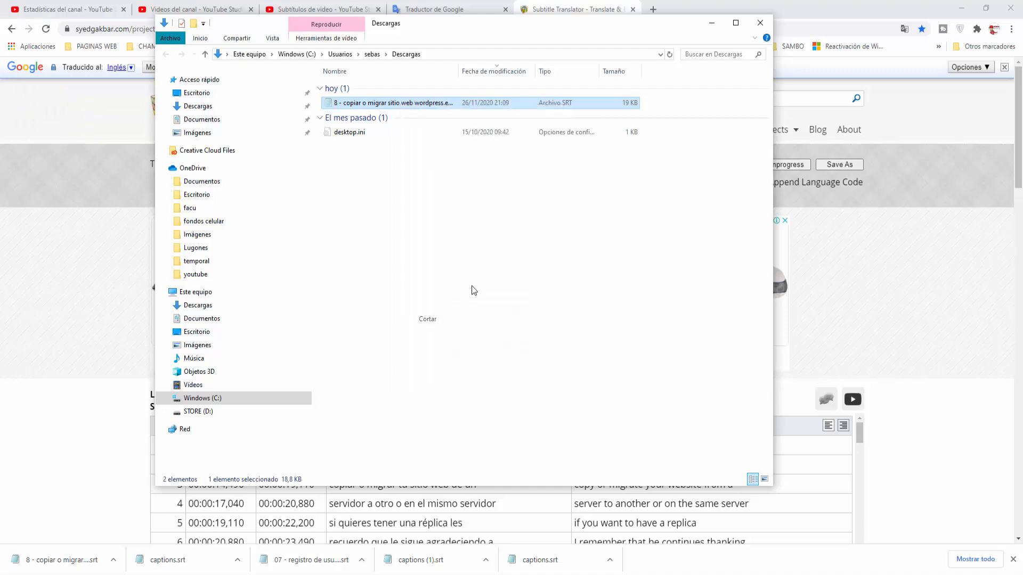
left_click(762, 24)
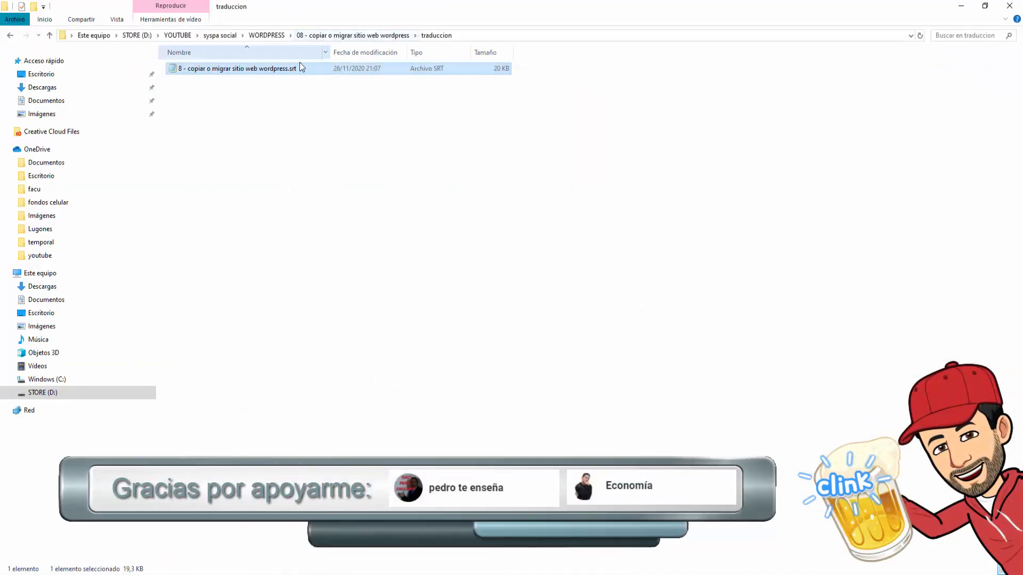
left_click(291, 132)
key("ctrl+v")
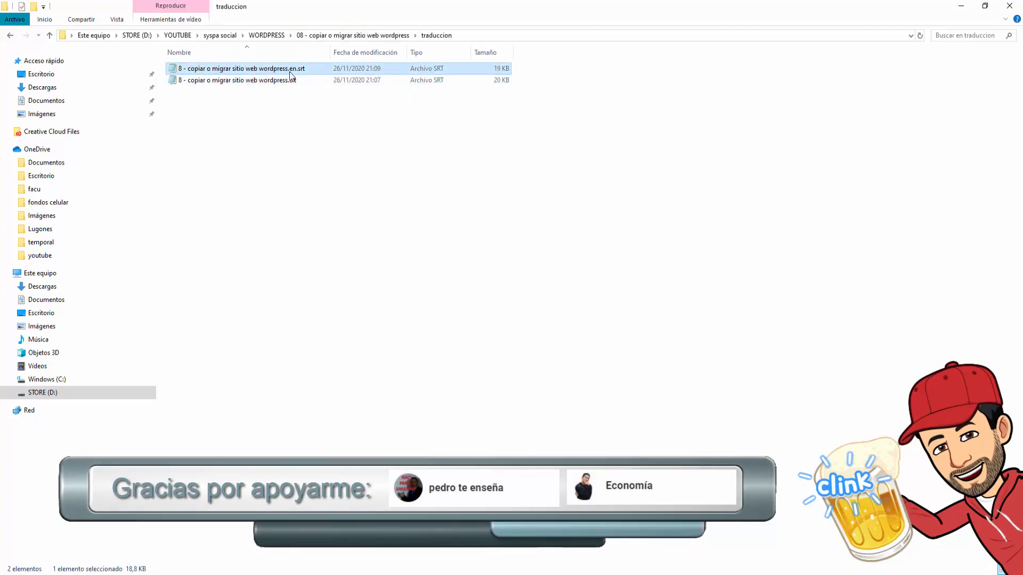
left_click(313, 246)
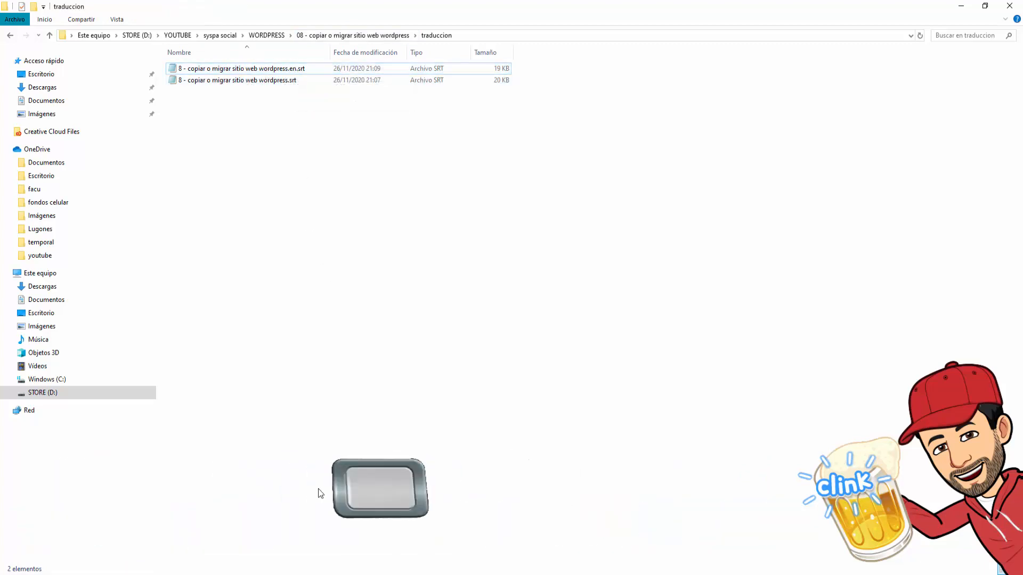
Return to the Subtitle Translator page in the browser and translate the loaded subtitles into Portugués
left_click(315, 574)
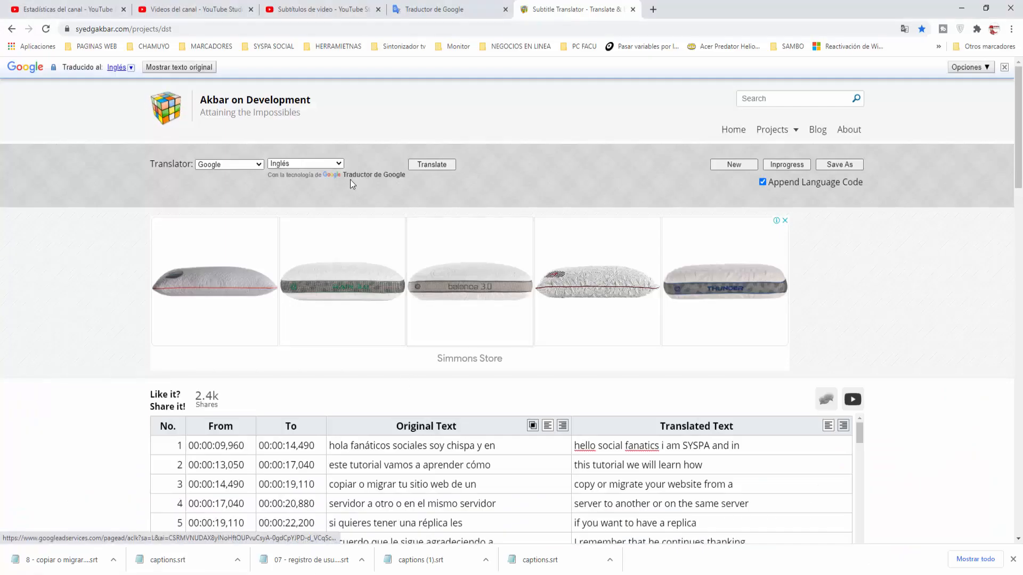
left_click(340, 164)
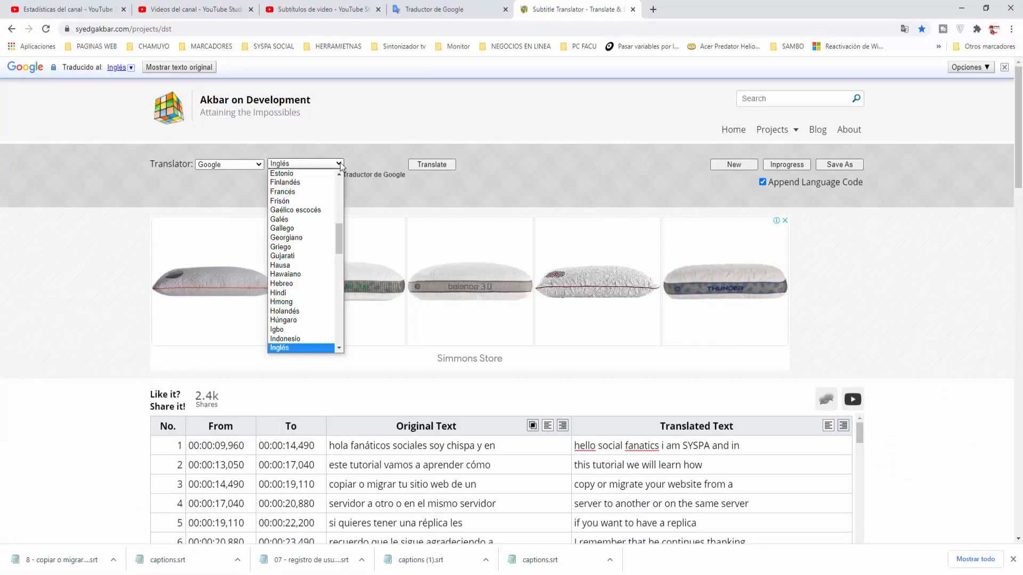
key("Down")
key("Down")
key("Down")
key("Down")
key("Down")
key("Down")
key("Down")
key("Down")
key("Down")
key("Down")
key("Down")
key("Down")
key("Down")
key("Down")
key("Down")
key("Down")
key("Down")
key("Down")
key("Down")
key("Down")
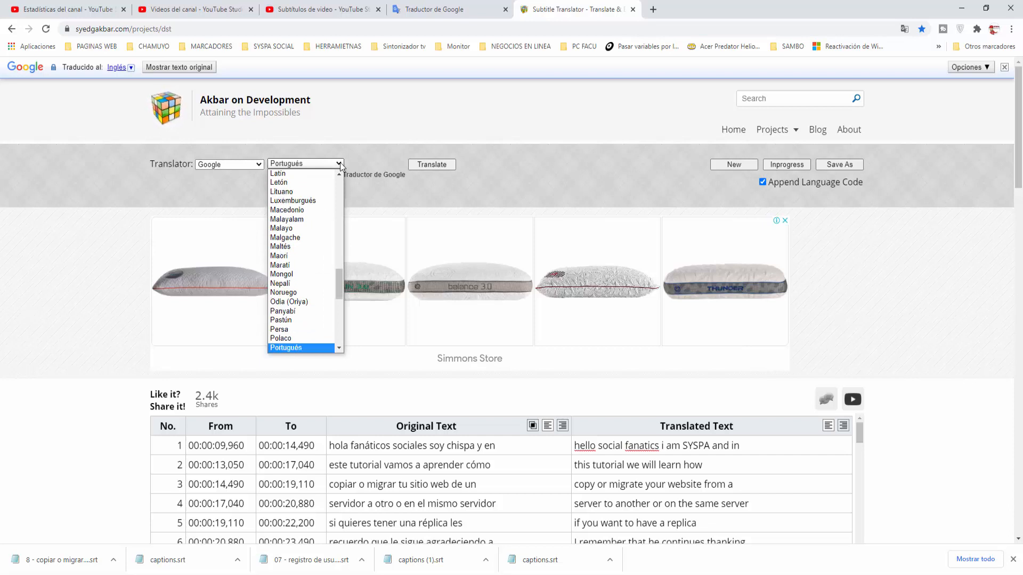
left_click(315, 348)
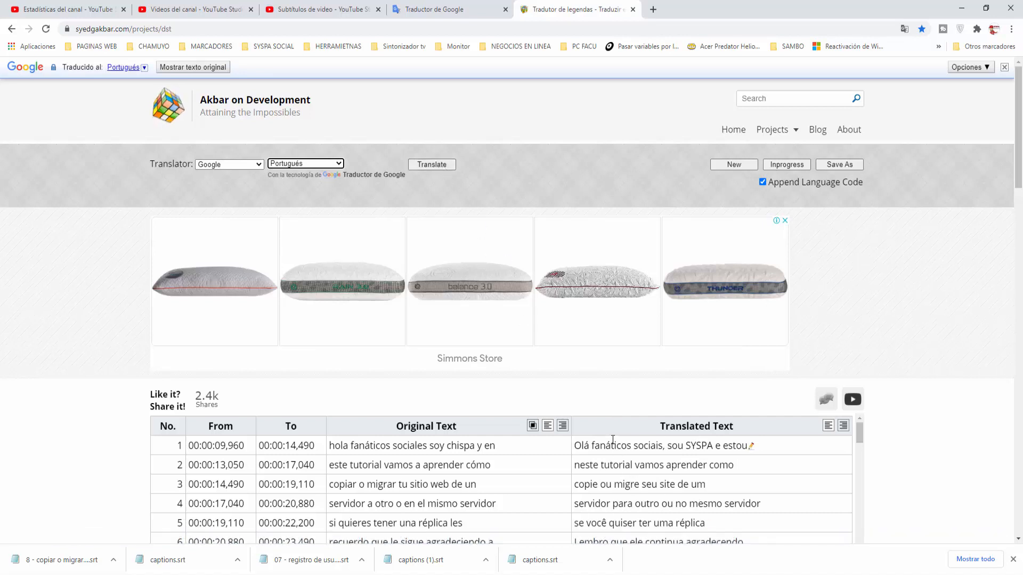
Save the Portuguese subtitles as a file and show the download in its folder
left_click(840, 164)
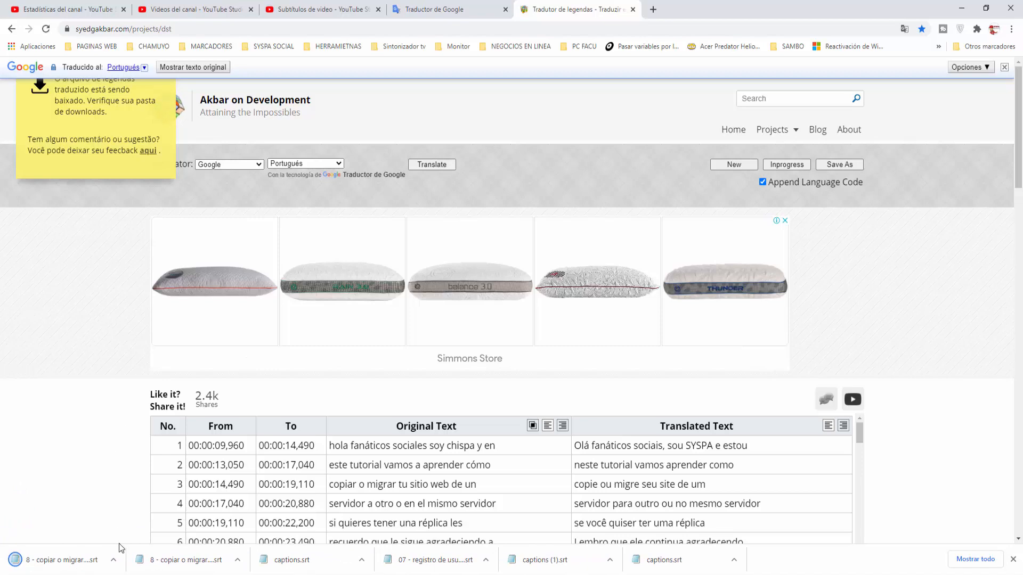
left_click(117, 562)
left_click(132, 525)
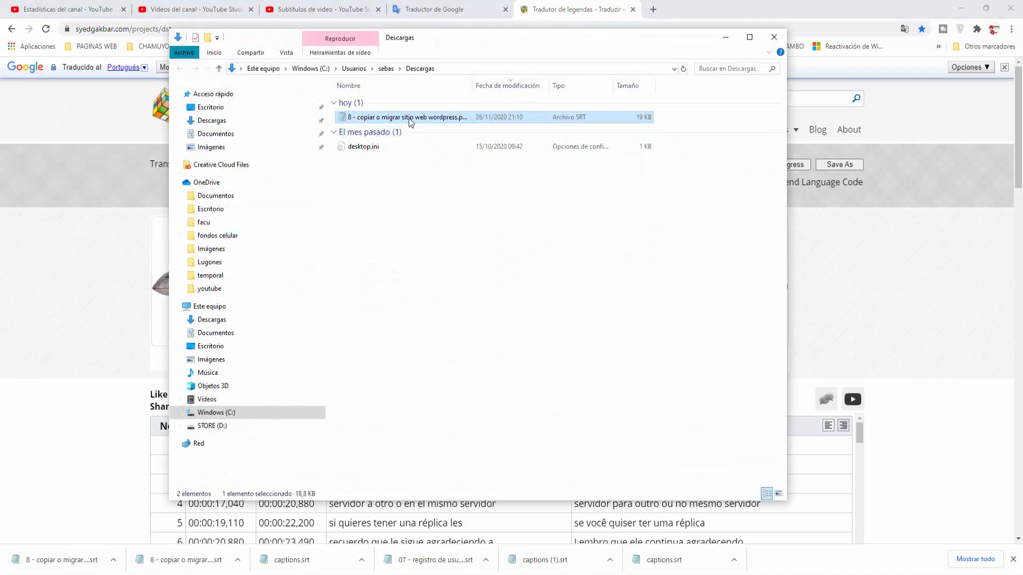
Move the Portuguese subtitle file from Descargas into the traduccion folder with the other subtitle files
right_click(411, 122)
left_click(444, 331)
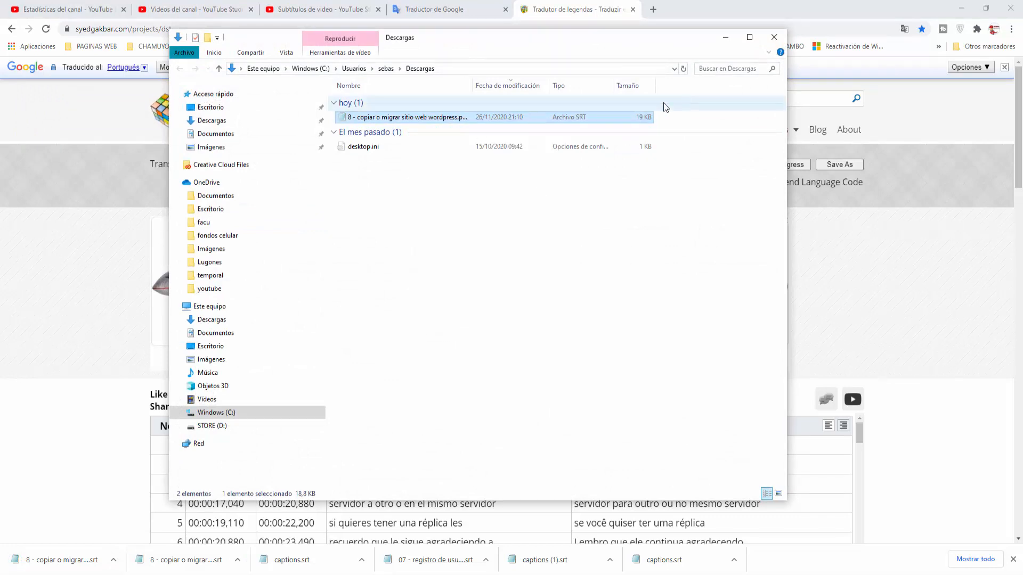
left_click(774, 36)
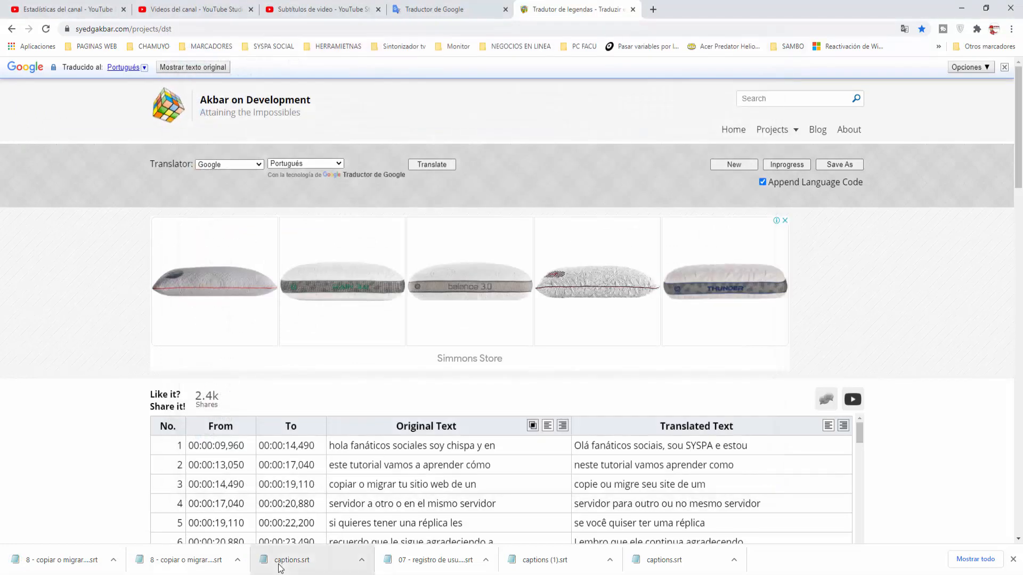
key("alt+Tab")
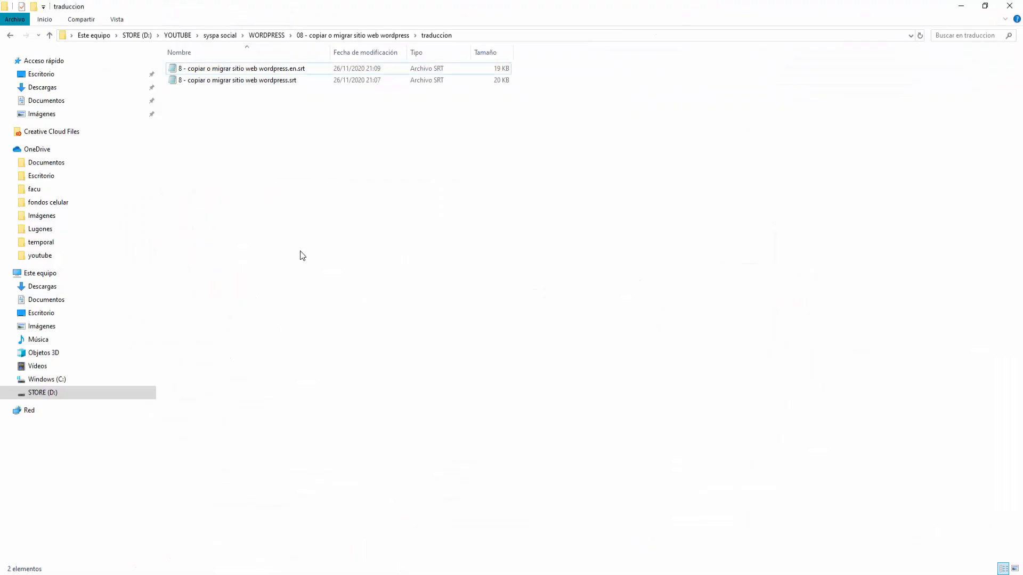
key("ctrl+v")
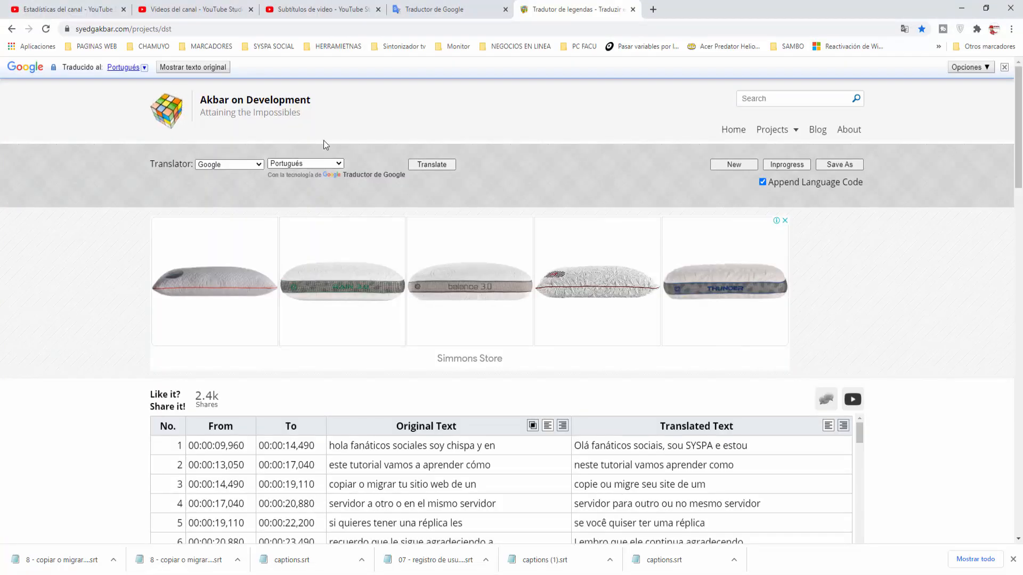
In YouTube Studio, start adding Inglés subtitles to the video by uploading a file of the type Con sincronización
left_click(325, 17)
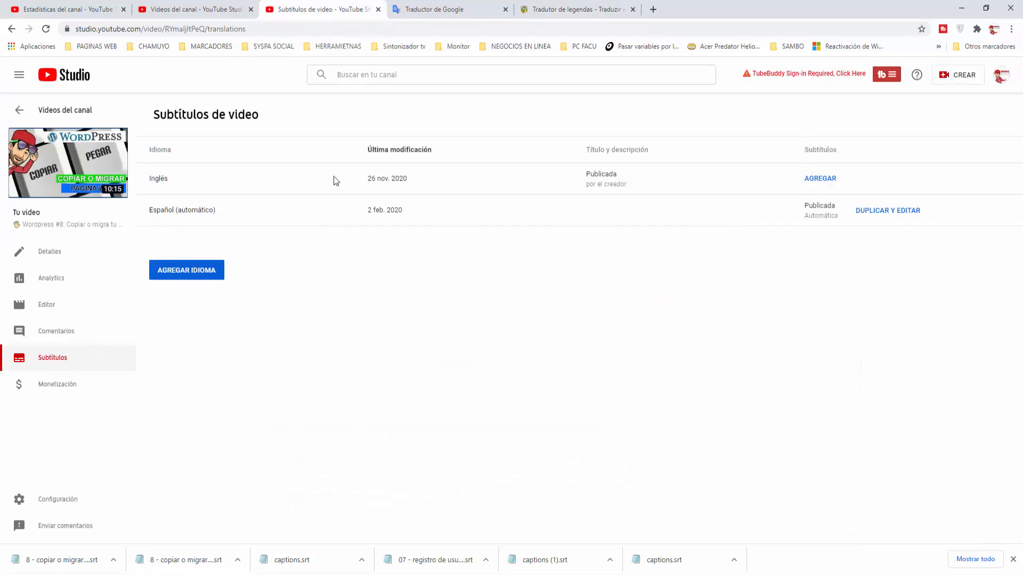
left_click(818, 180)
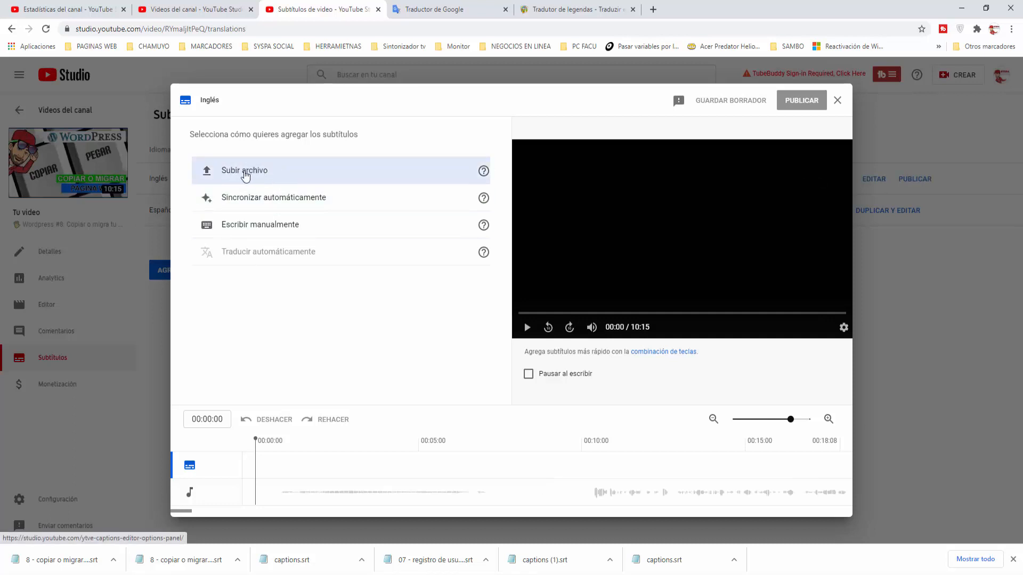
left_click(248, 172)
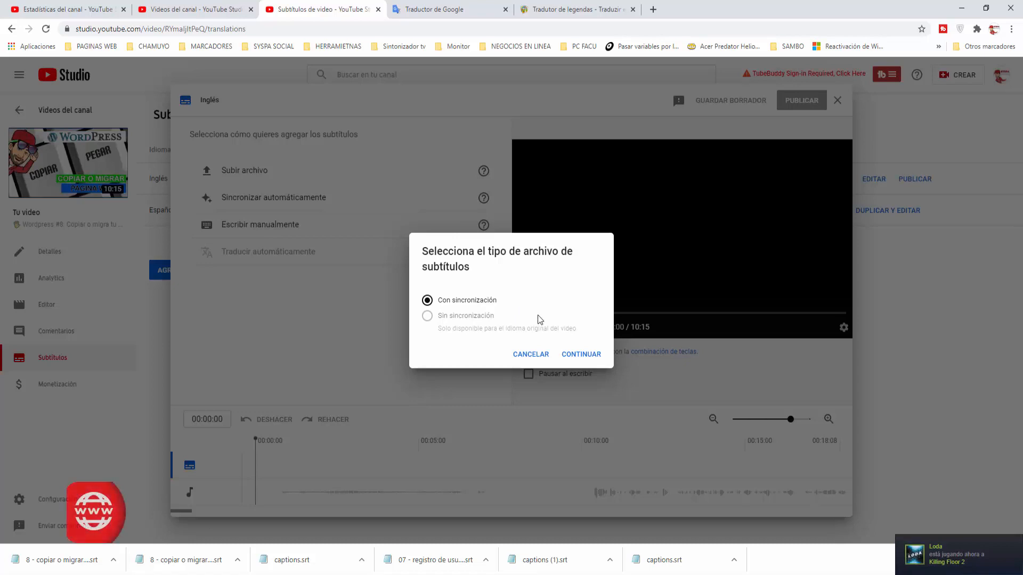
left_click(577, 359)
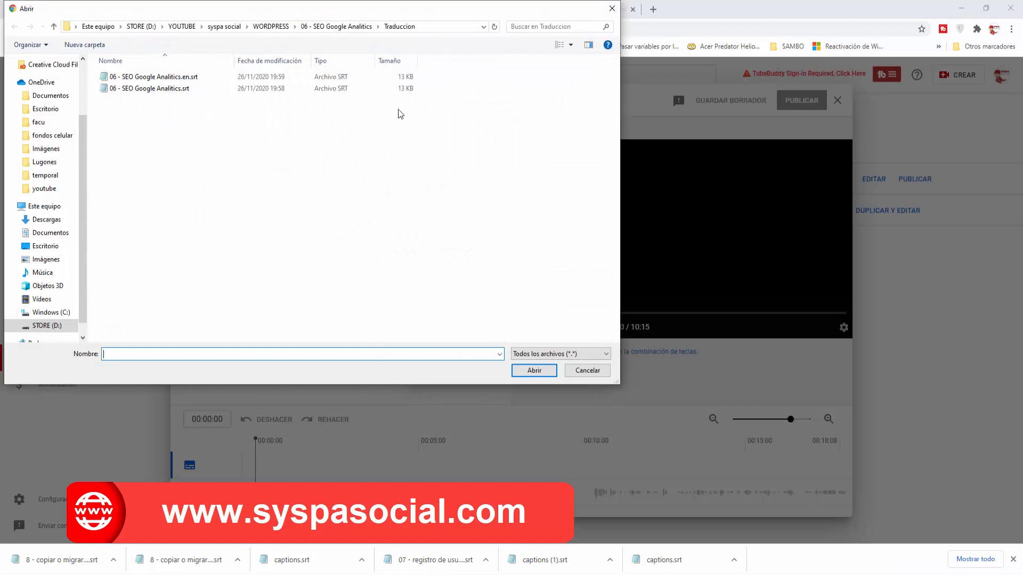
Load "8 - copiar o migrar sitio web wordpress.en.srt" from the traduccion folder of "08 - copiar o migrar sitio web wordpress" and publish the English subtitles
left_click(277, 32)
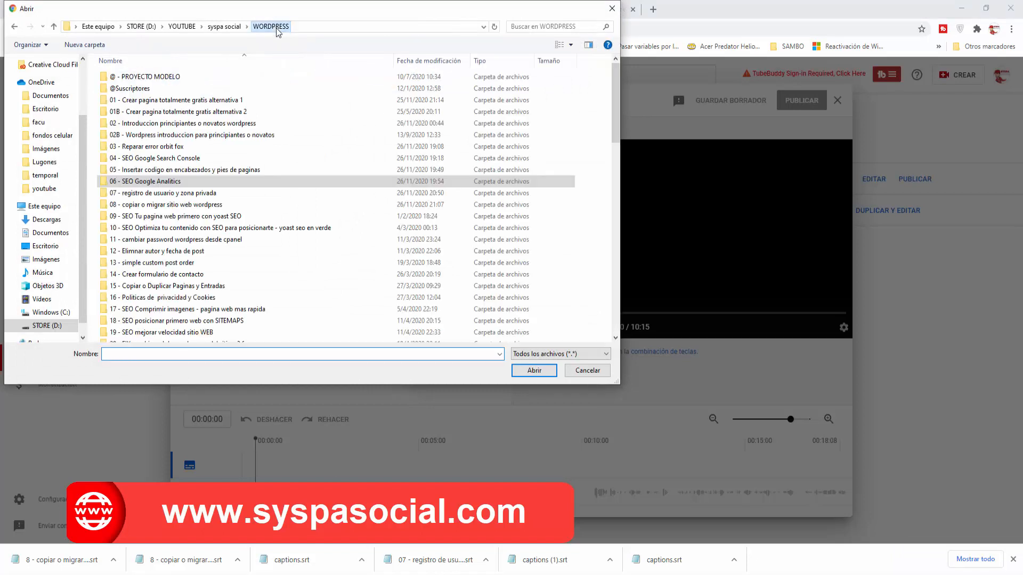
double_click(175, 200)
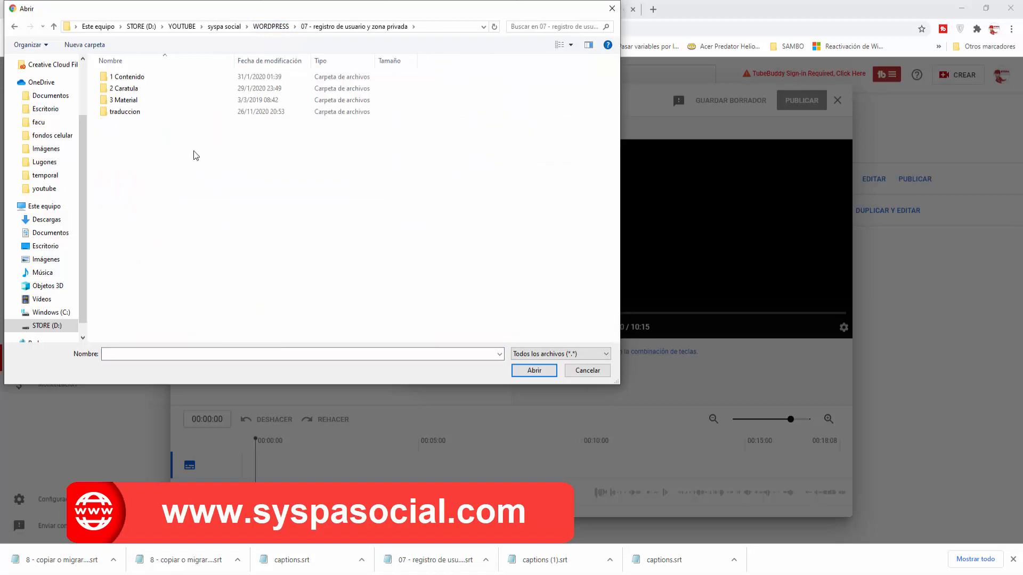
left_click(271, 26)
left_click(163, 206)
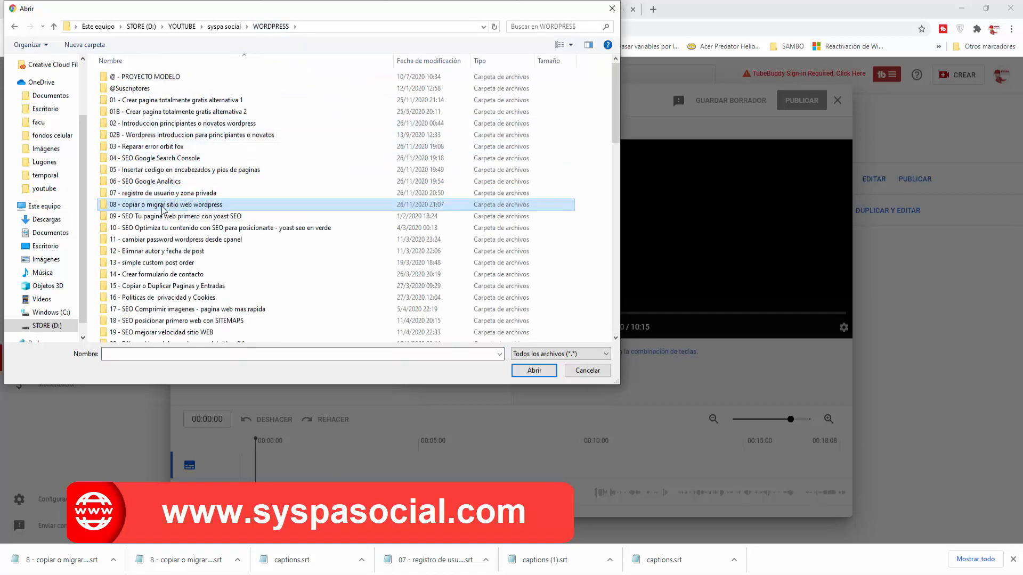
double_click(162, 208)
double_click(158, 111)
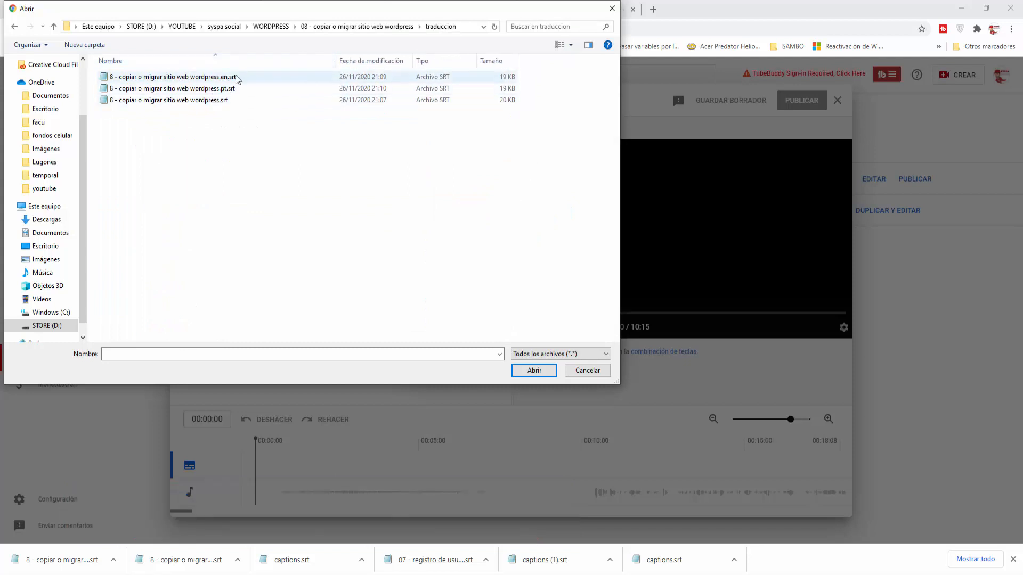
left_click(196, 80)
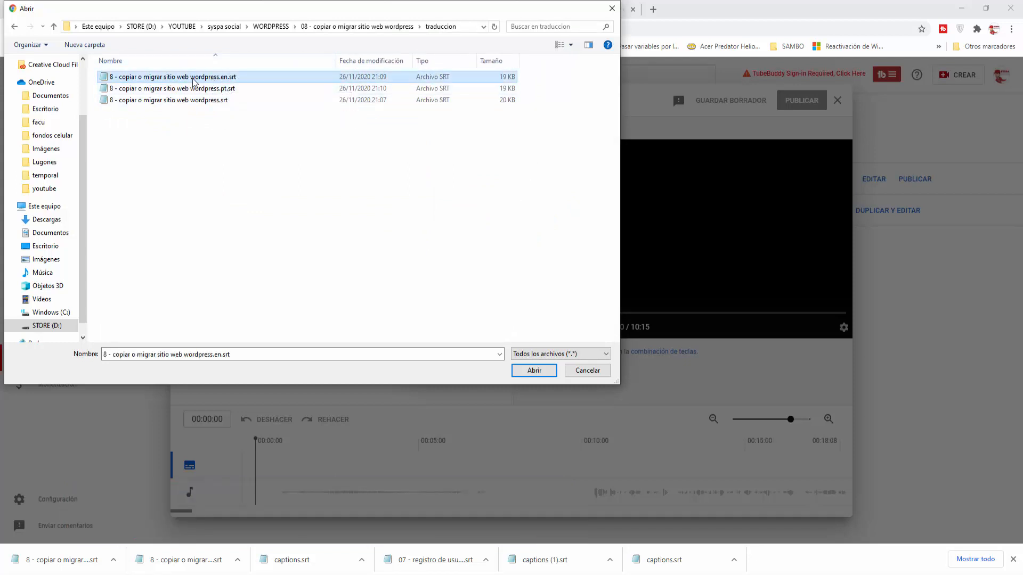
left_click(534, 370)
key("Return")
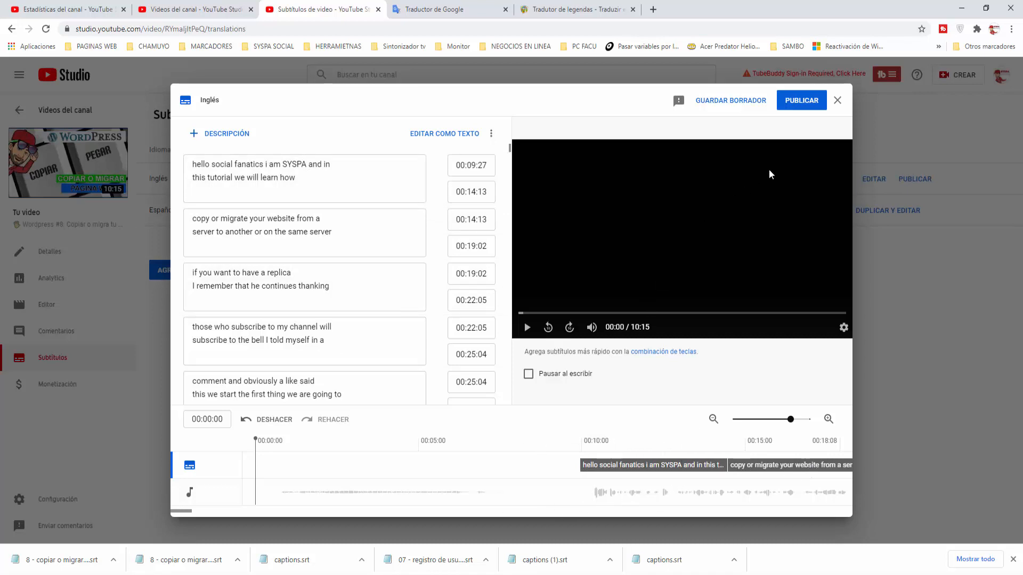
left_click(808, 104)
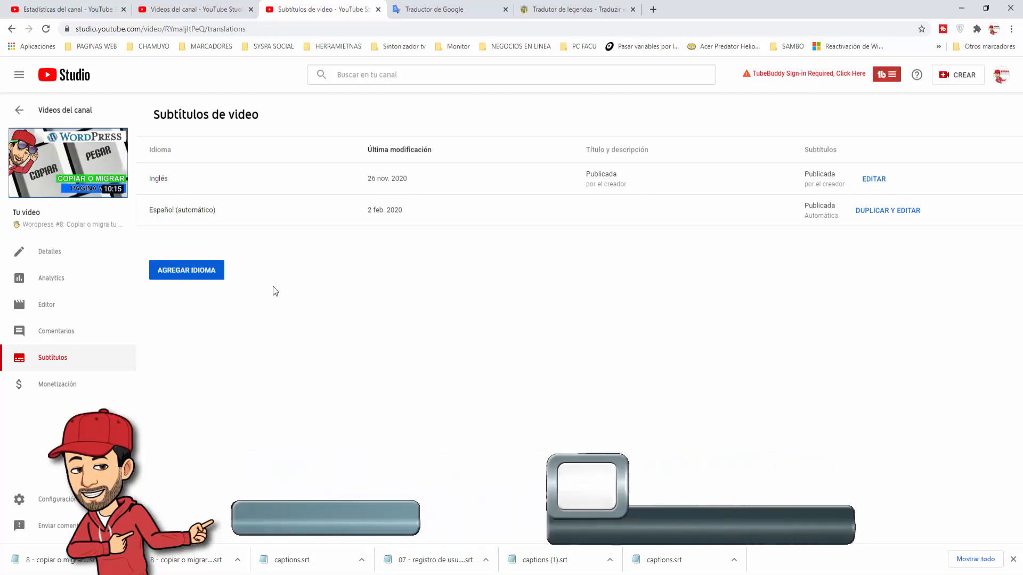
Add Portugués as another language for the video's subtitles
left_click(203, 276)
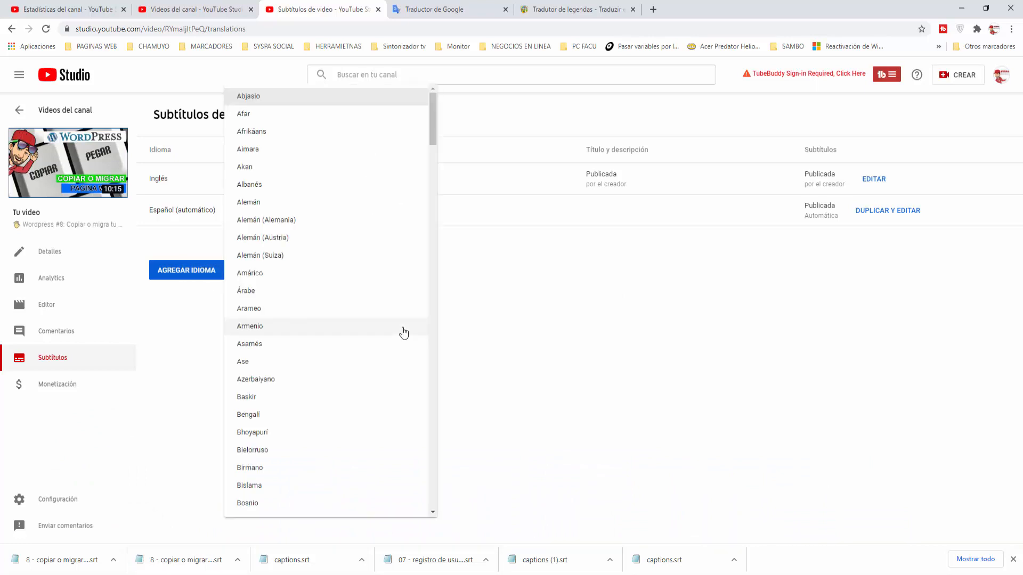
type("port")
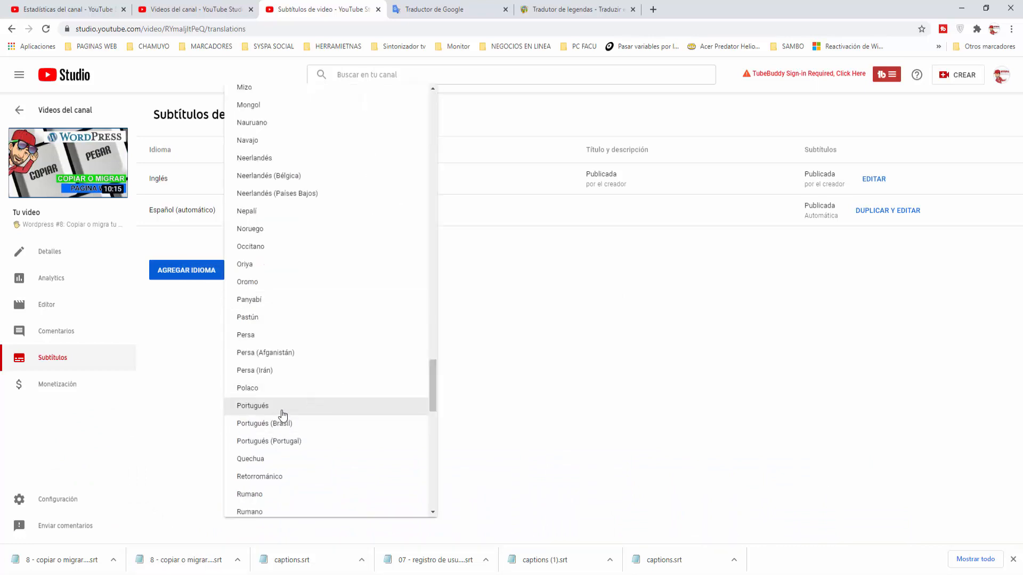
left_click(280, 407)
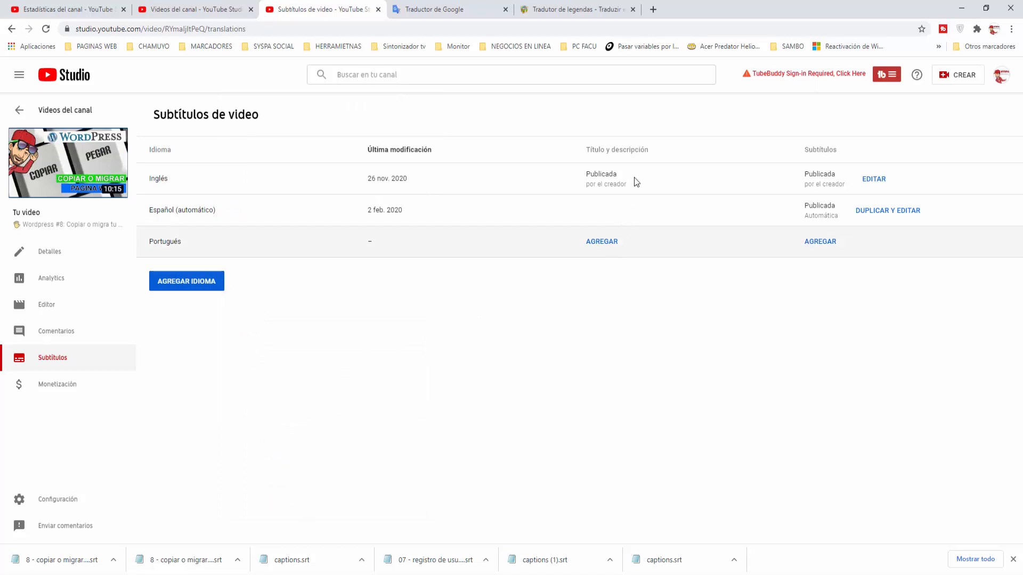
Copy the Spanish title from the Portuguese title and description form and translate it into Portuguese in Google Translate
left_click(616, 246)
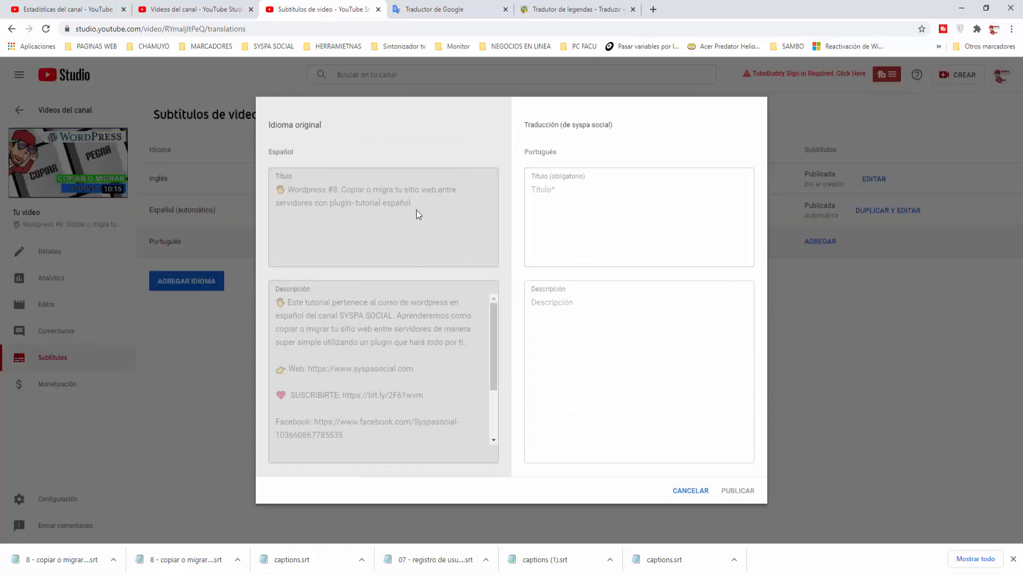
left_click_drag(416, 210, 264, 190)
key("ctrl+c")
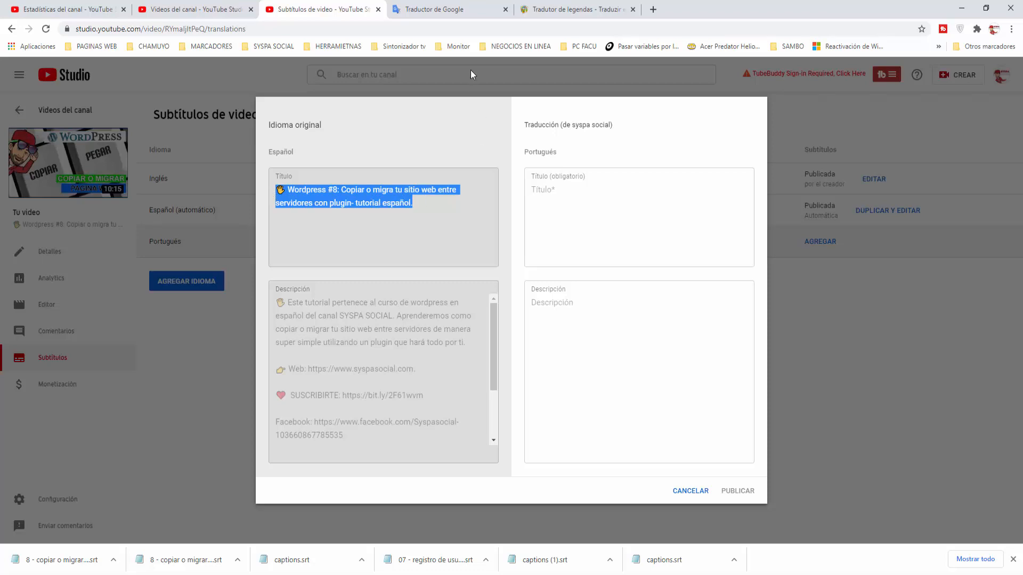
left_click(450, 10)
left_click(486, 182)
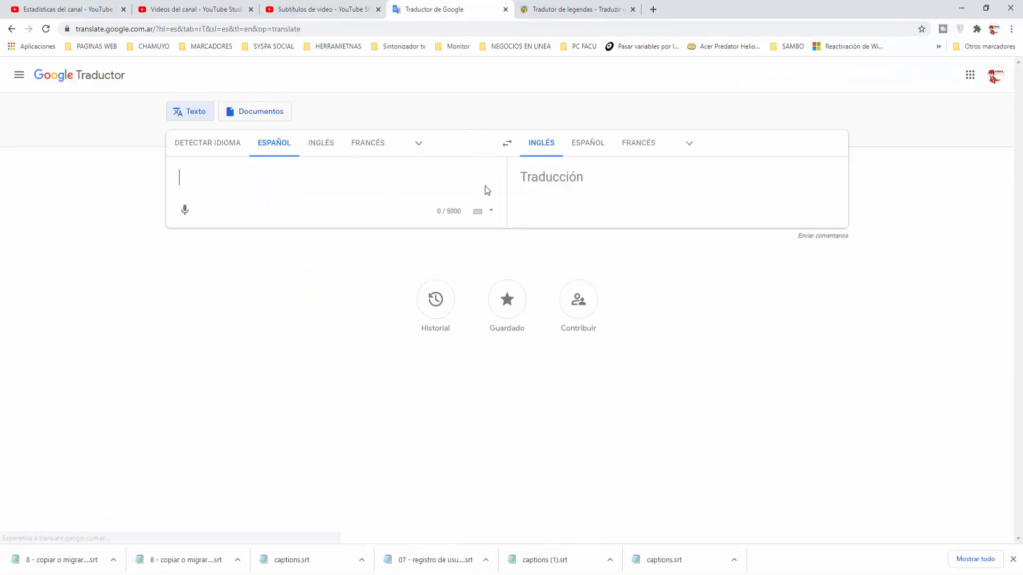
left_click(689, 144)
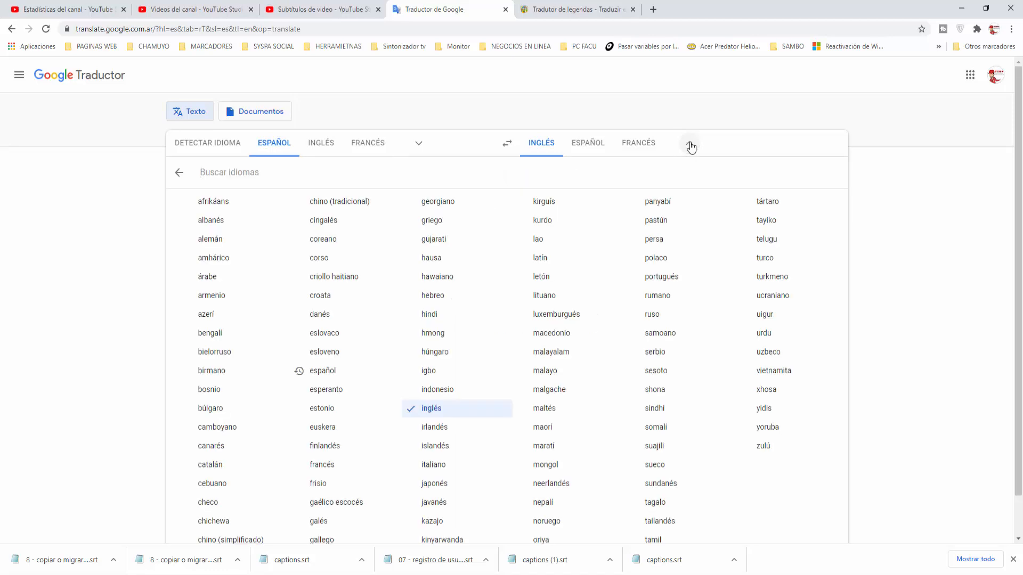
left_click(646, 282)
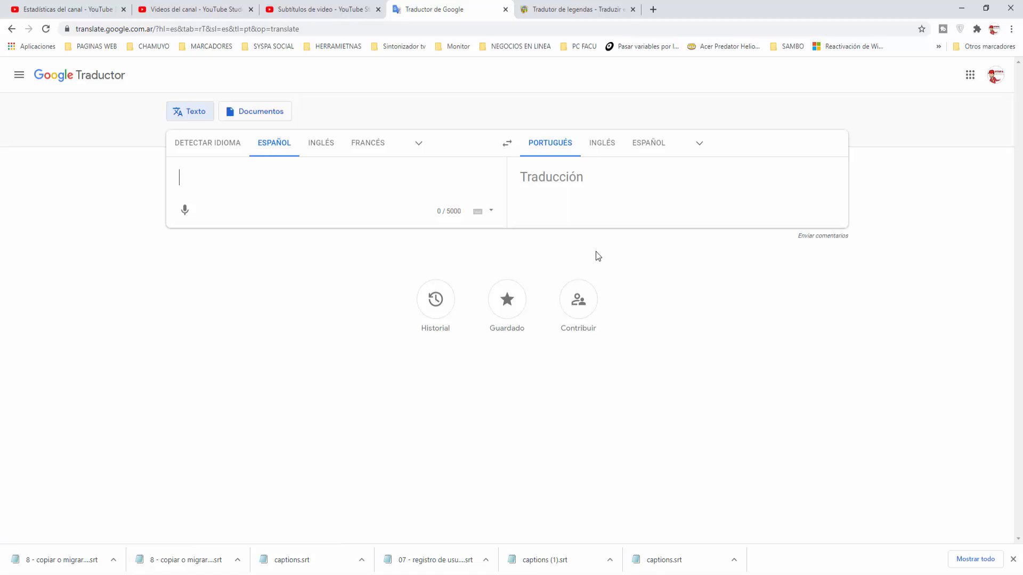
key("ctrl+v")
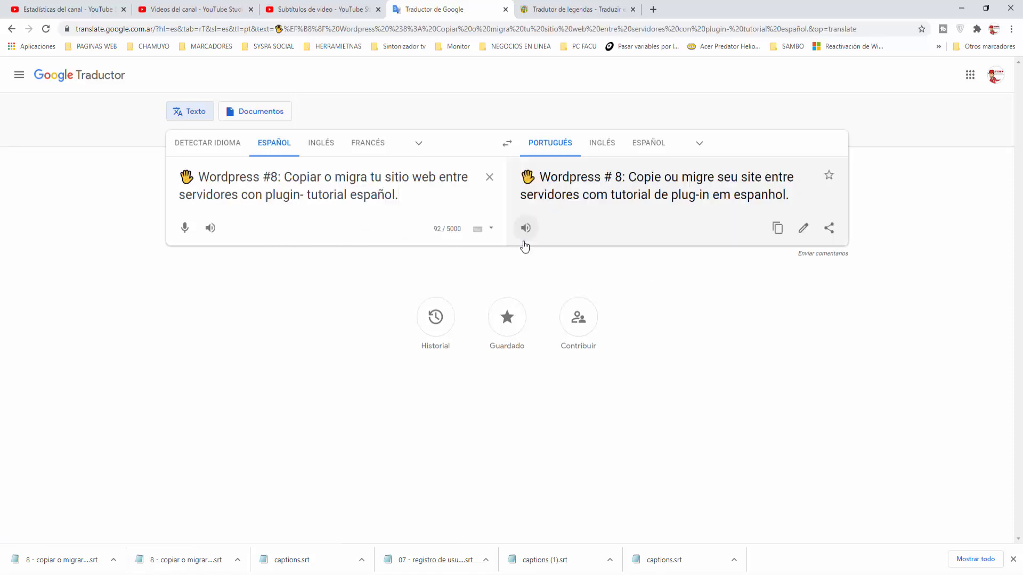
Copy the translated title into the Portuguese title field in YouTube Studio and delete the word "espanhol" from it
triple_click(531, 199)
right_click(530, 199)
left_click(570, 175)
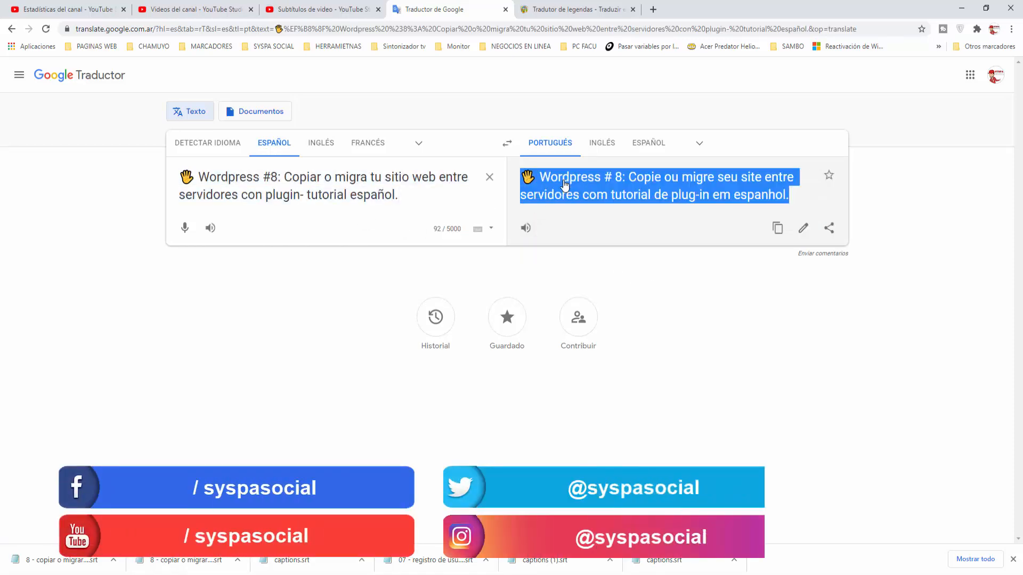
left_click(319, 7)
left_click(578, 196)
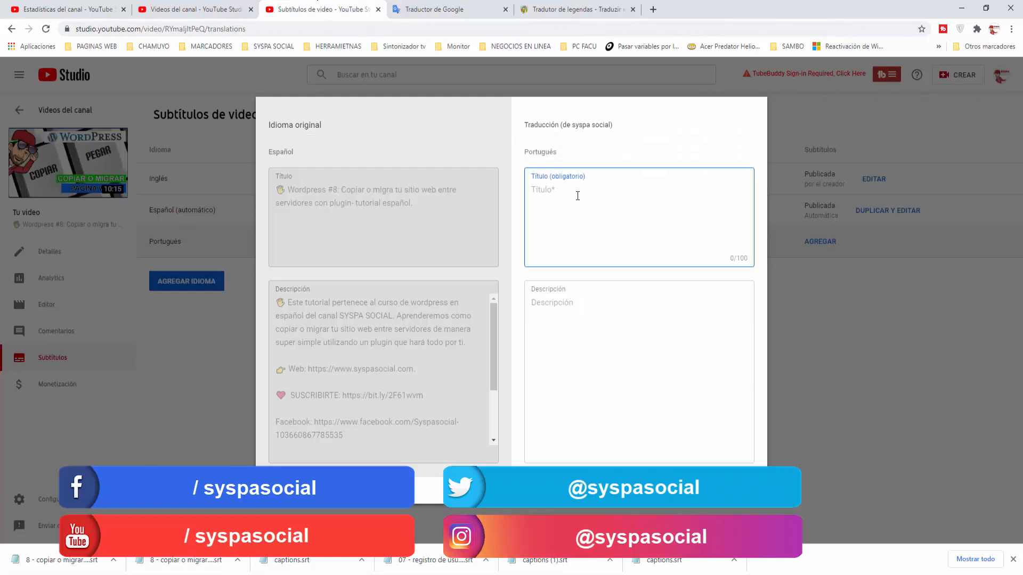
key("ctrl+v")
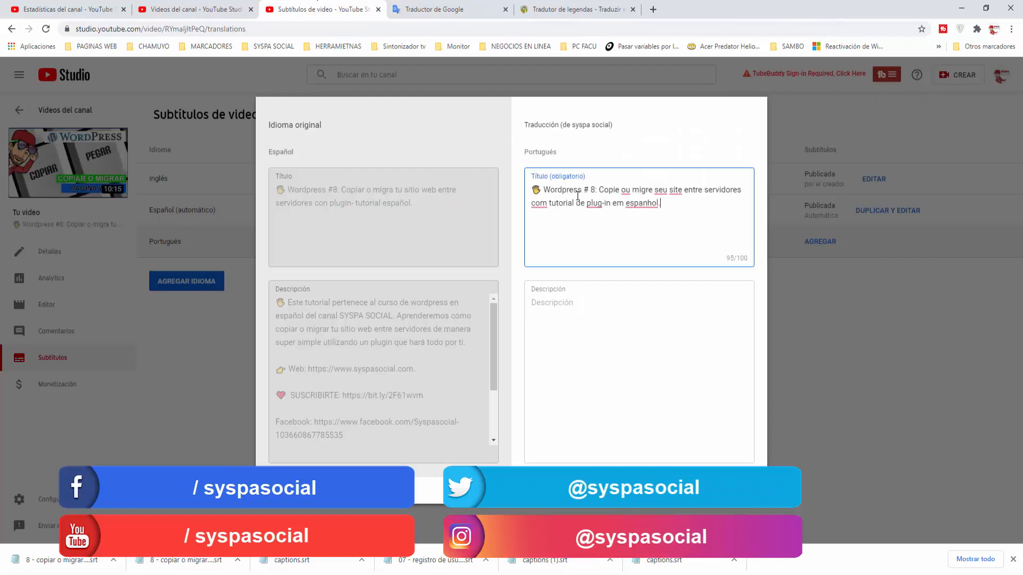
double_click(641, 203)
key("BackSpace")
Copy the whole Spanish description from the Portuguese title and description form and translate it into Portuguese in Google Translate
left_click(270, 310)
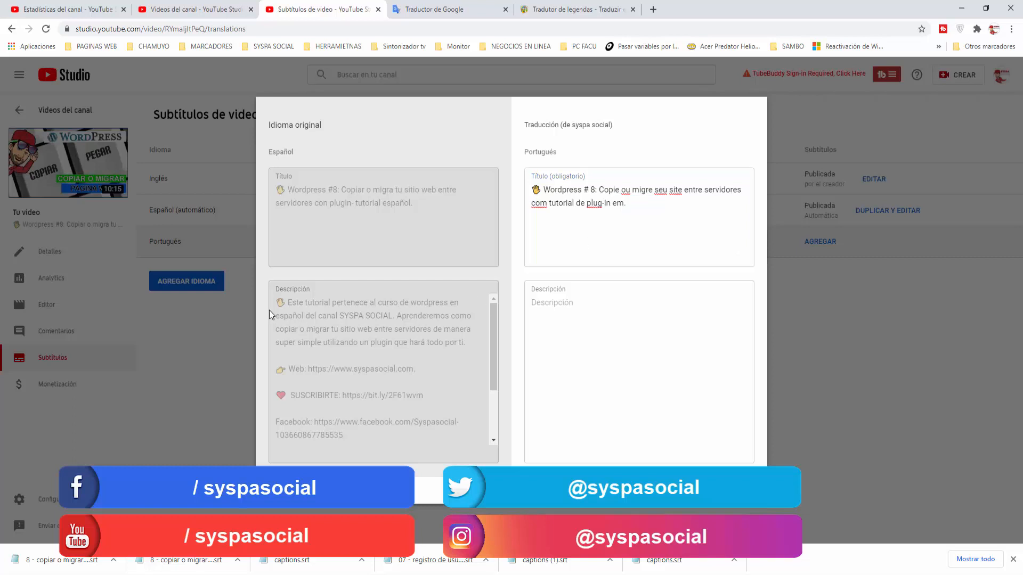
left_click_drag(274, 304, 384, 458)
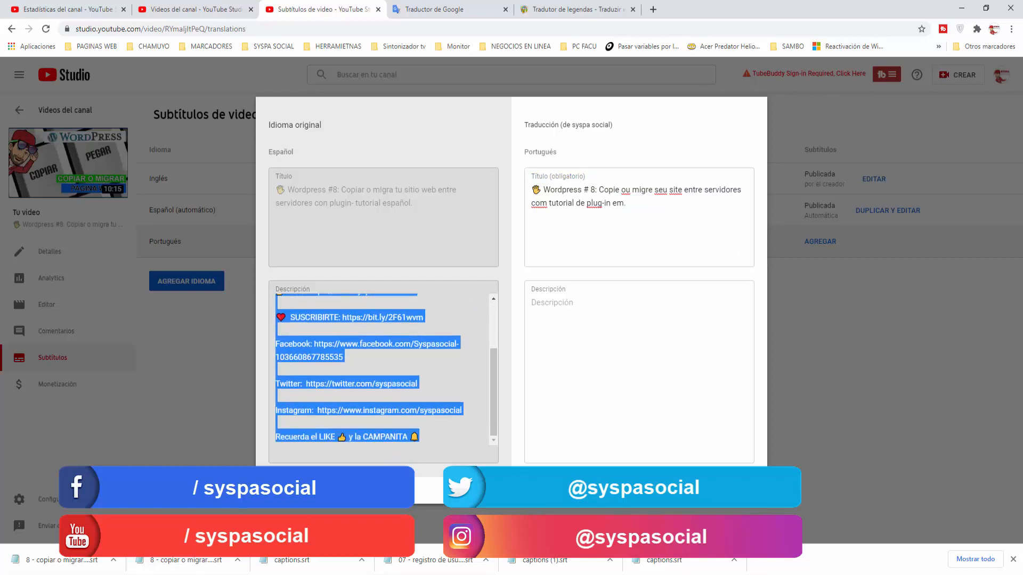
left_click(441, 11)
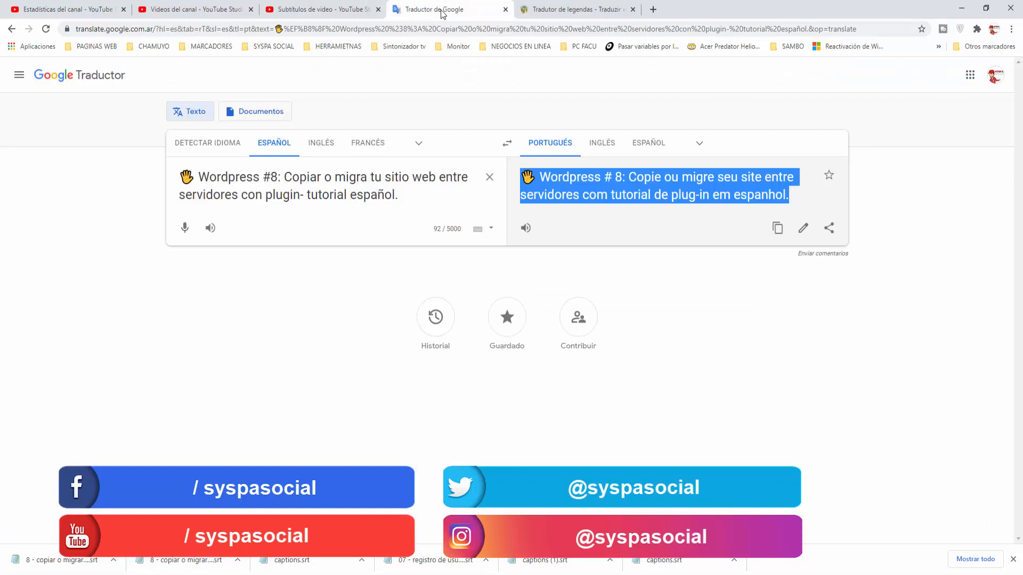
left_click(486, 181)
key("ctrl+v")
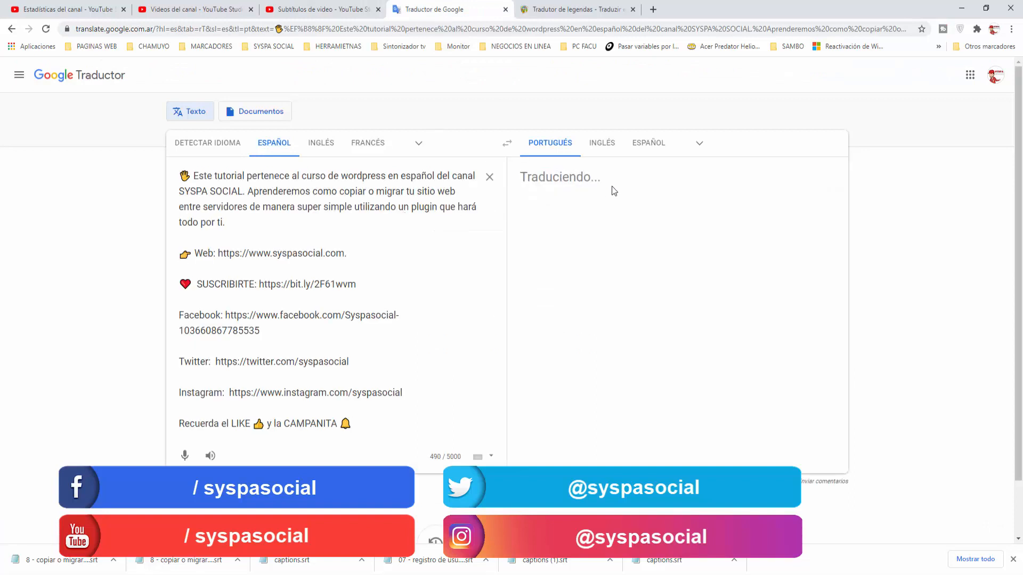
Copy the translated Portuguese description into the empty Portuguese description field in YouTube Studio
left_click_drag(521, 175, 709, 481)
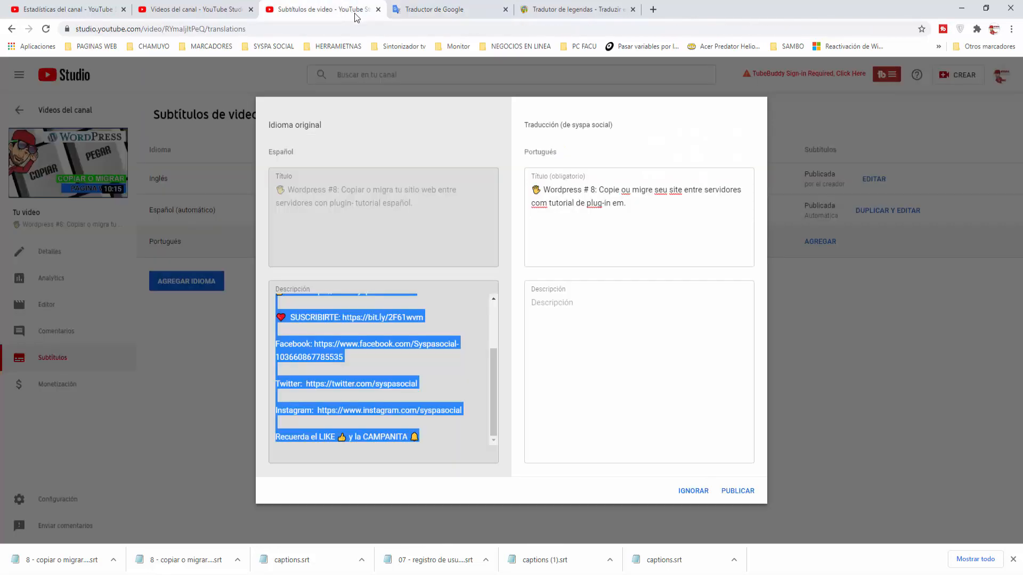
left_click(346, 9)
left_click(610, 308)
key("ctrl+v")
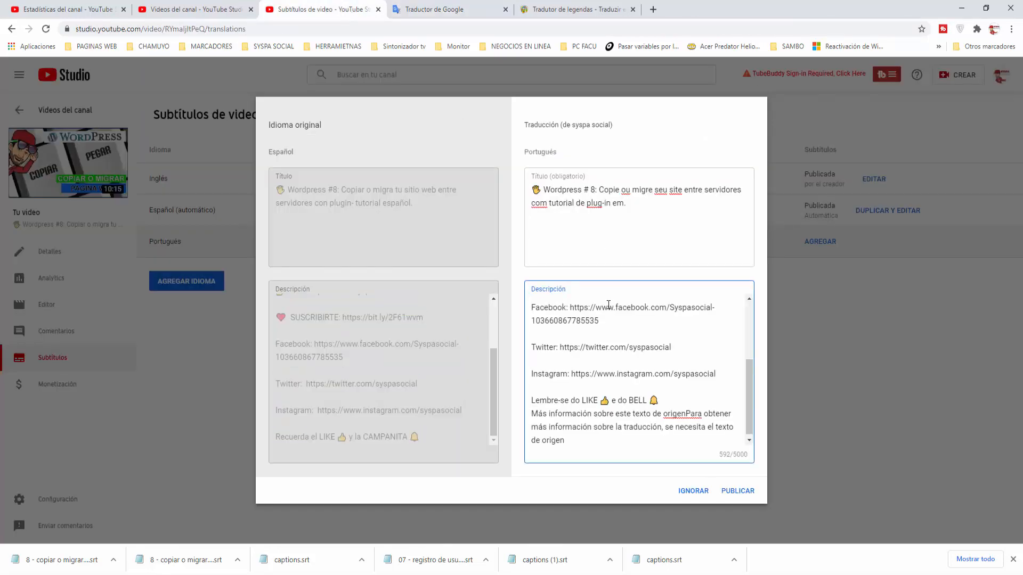
Delete the words "espanhol do" from the first sentence of the Portuguese description
scroll(635, 353, "up", 5)
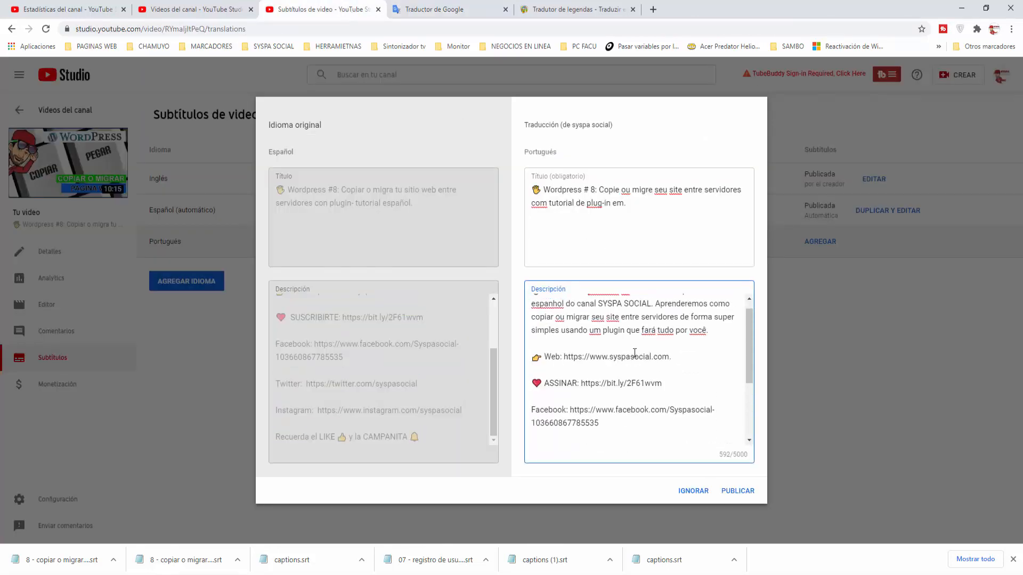
double_click(552, 316)
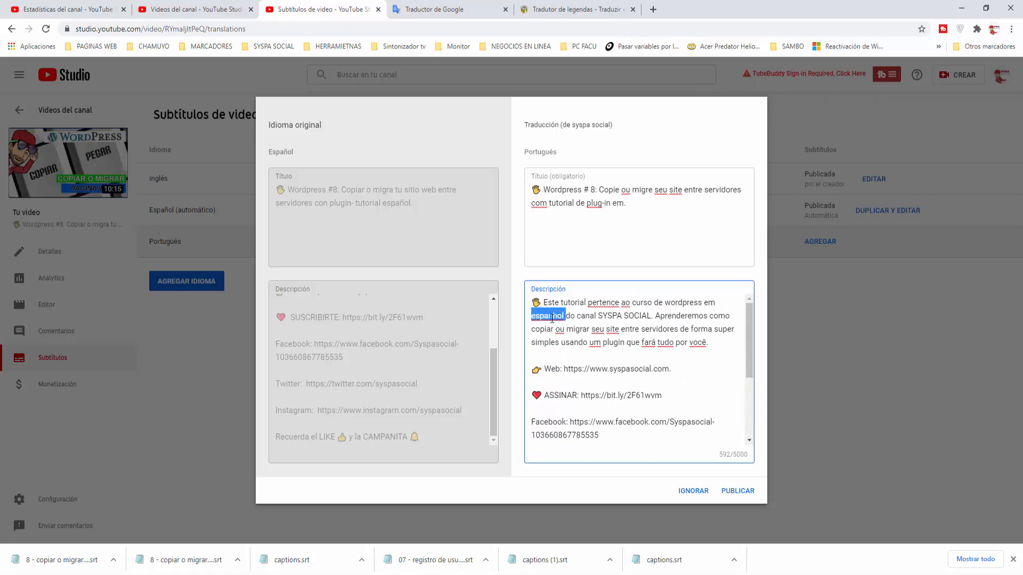
key("BackSpace")
key("Delete")
key("Delete")
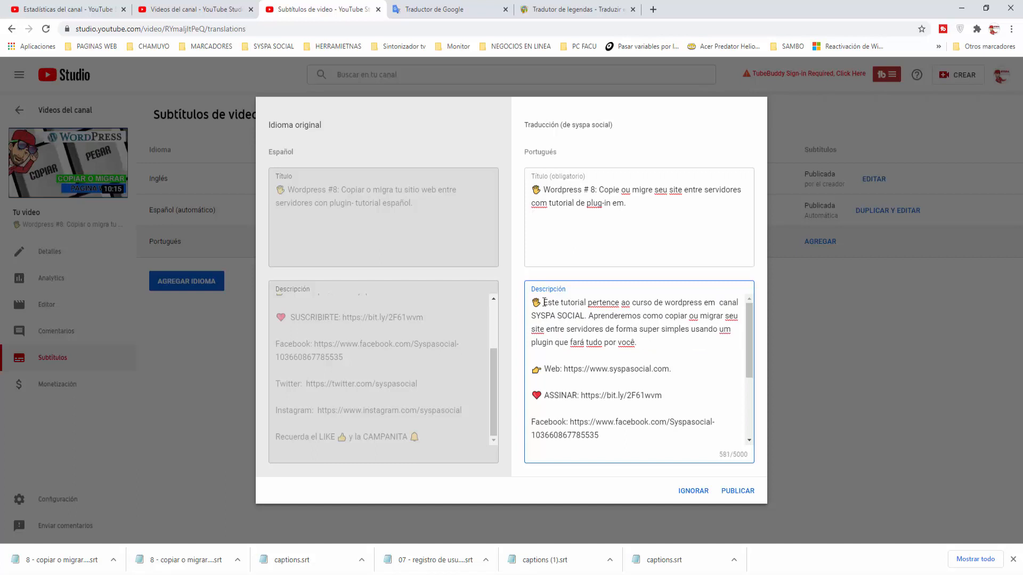
Move the sentence starting "Este tutorial pertence ao curso" to after "fará tudo por você." and publish the Portuguese title and description
left_click_drag(543, 302, 587, 314)
key("BackSpace")
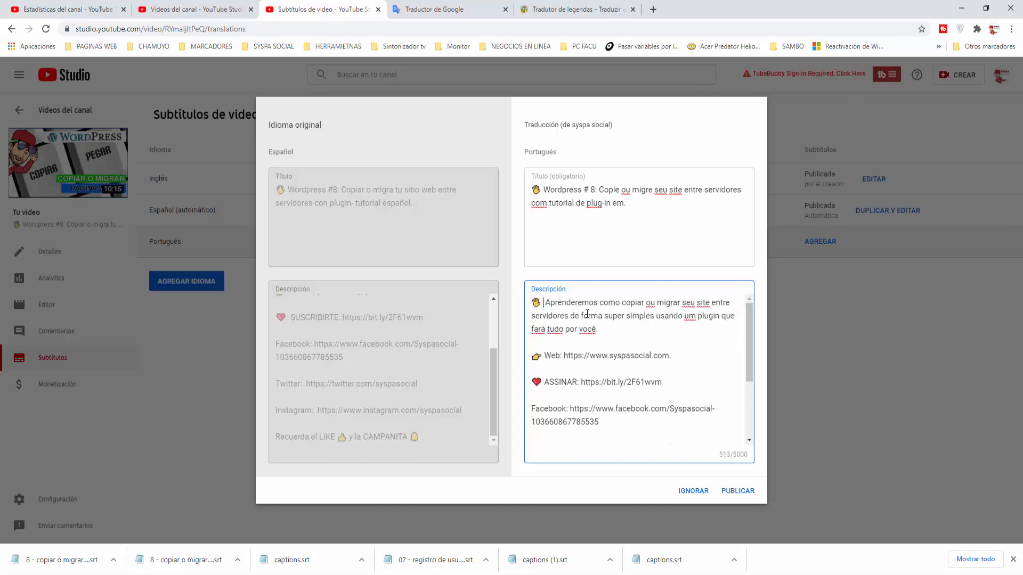
key("Delete")
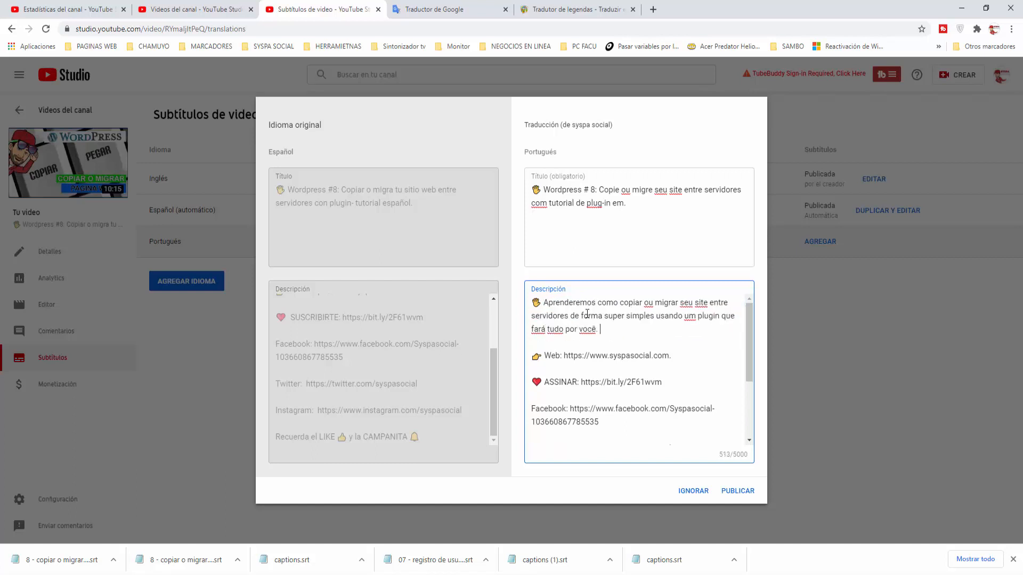
key("ctrl+v")
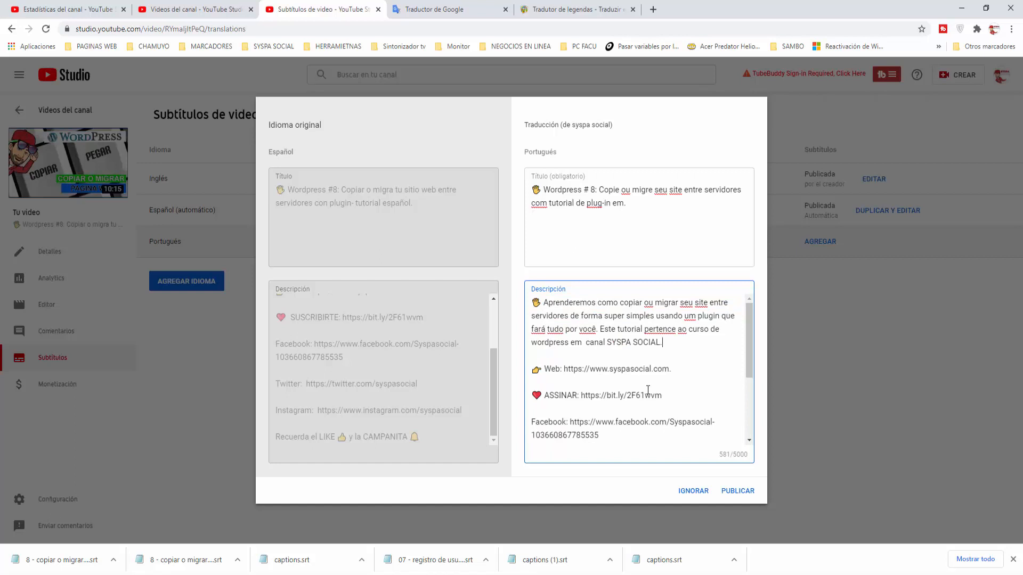
left_click(738, 493)
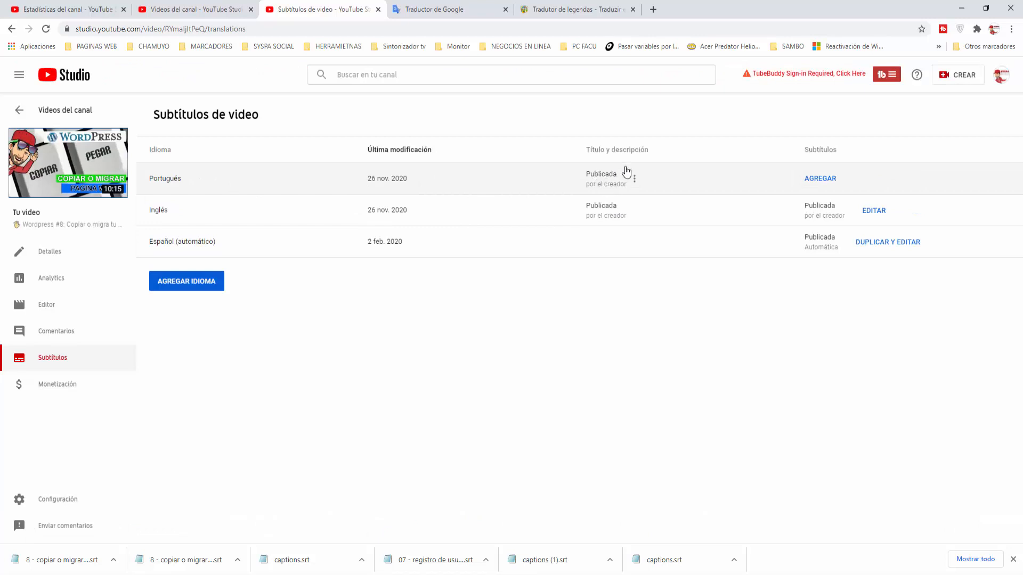
Upload "8 - copiar o migrar sitio web wordpress.pt.srt" with timing as the Portuguese subtitles and publish them
left_click(827, 179)
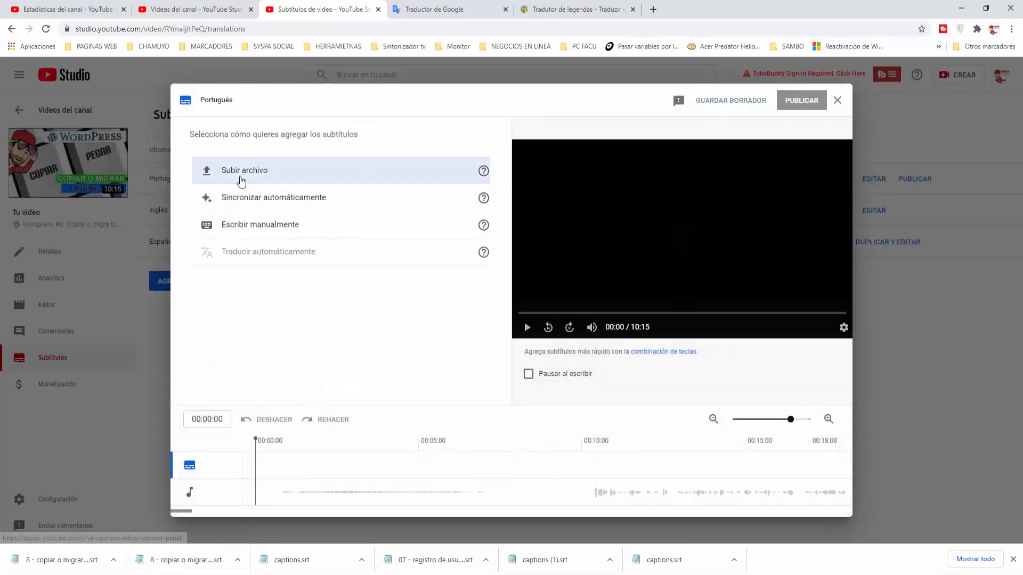
left_click(239, 177)
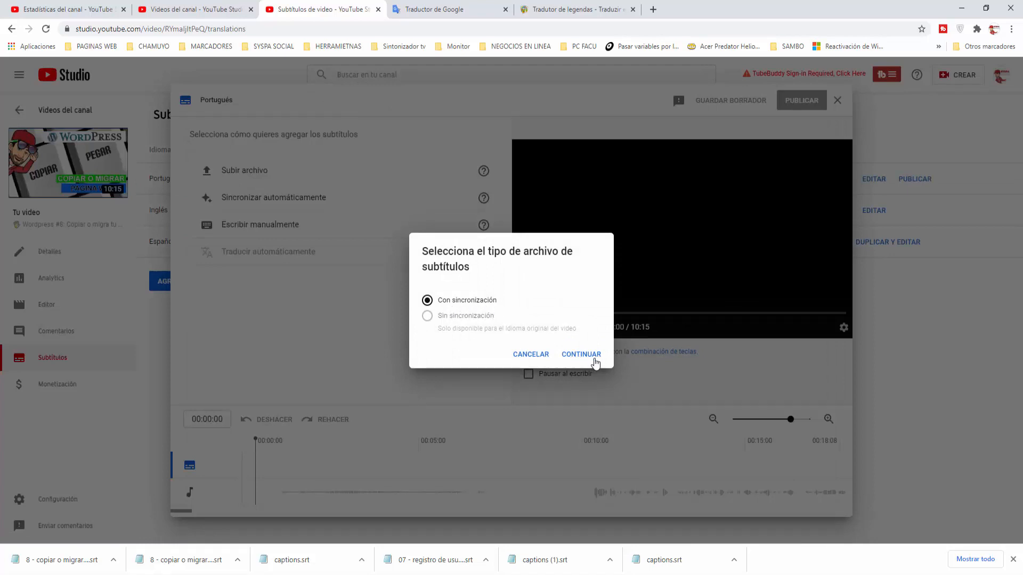
left_click(595, 358)
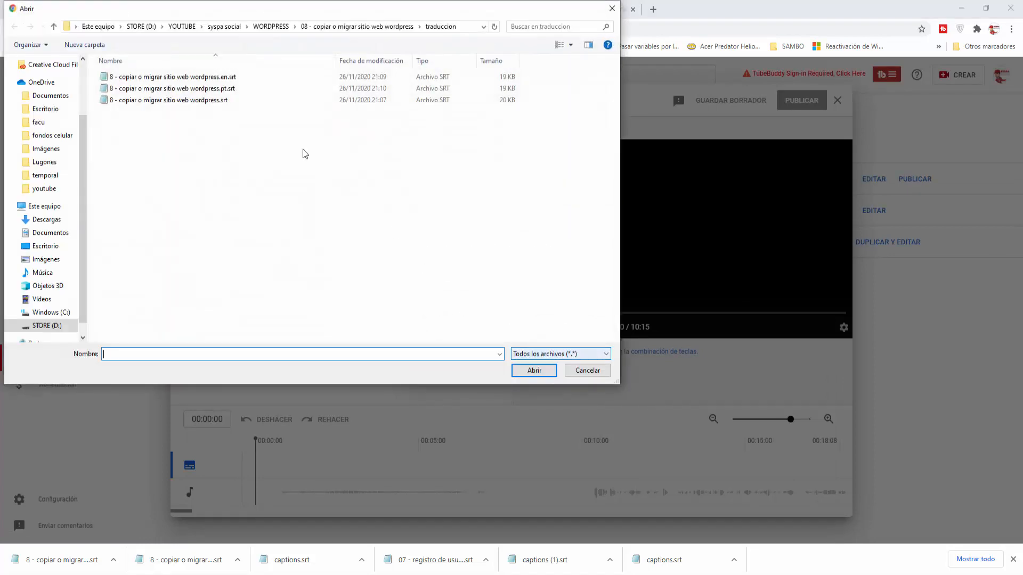
left_click(216, 89)
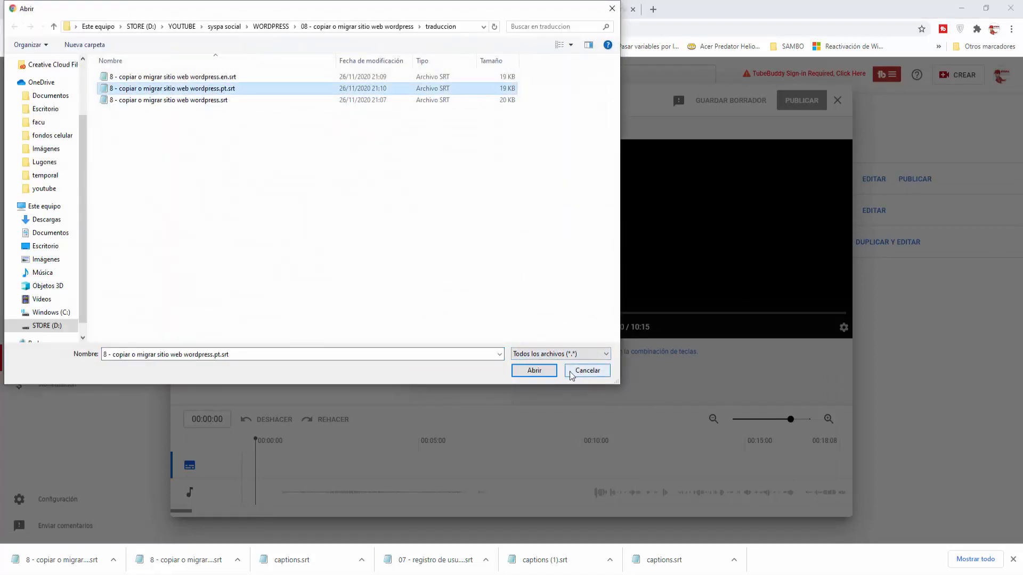
left_click(541, 372)
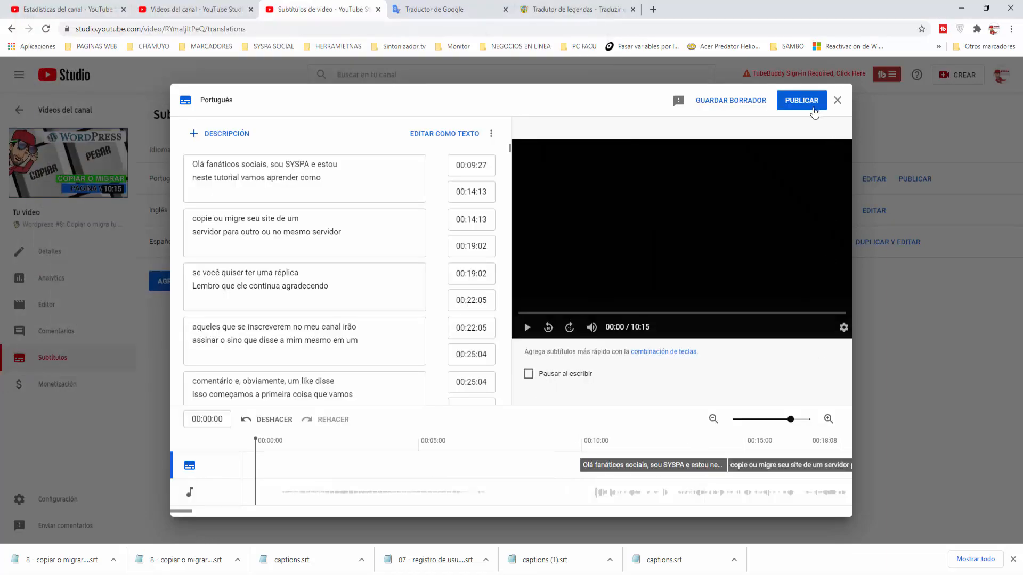
left_click(803, 105)
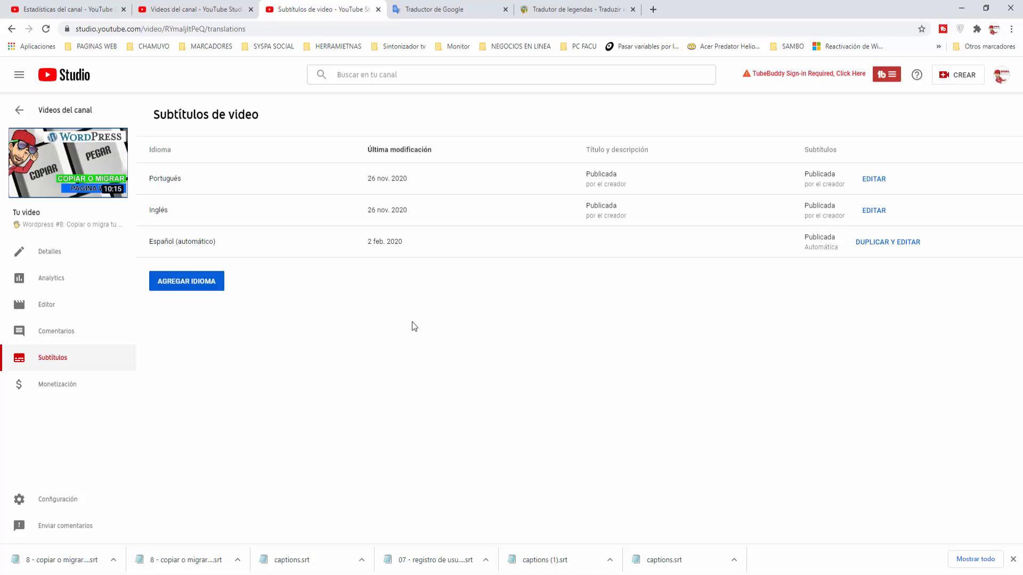
Open the video's YouTube watch page and skip past the intro to check the English subtitles during playback
left_click(101, 164)
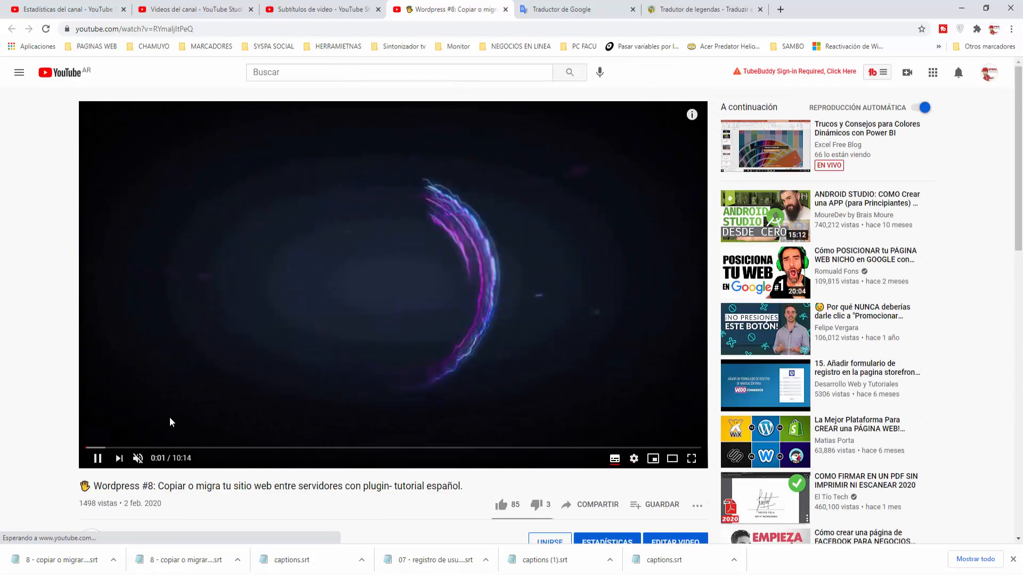
left_click(144, 448)
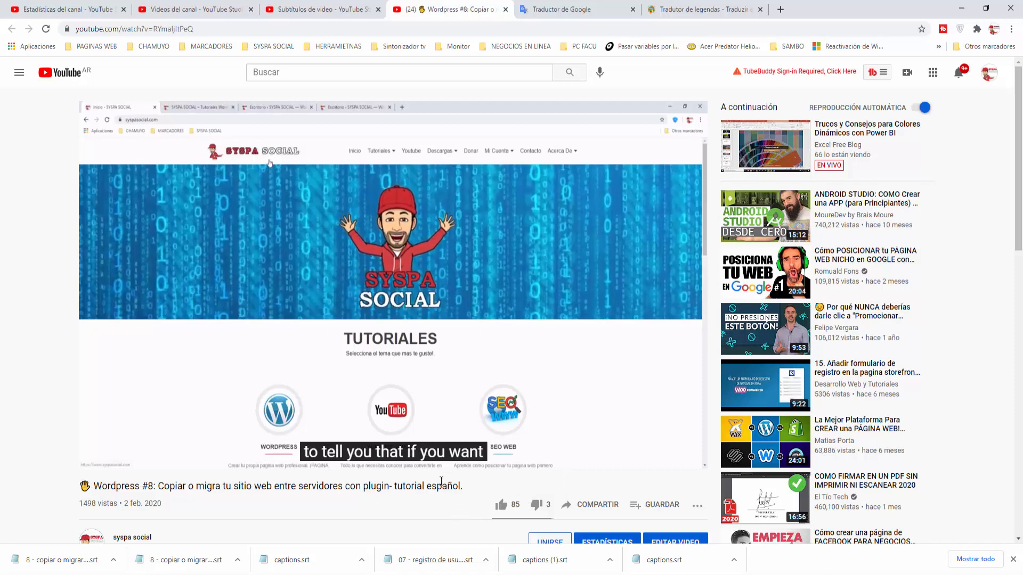
mouse_move(453, 376)
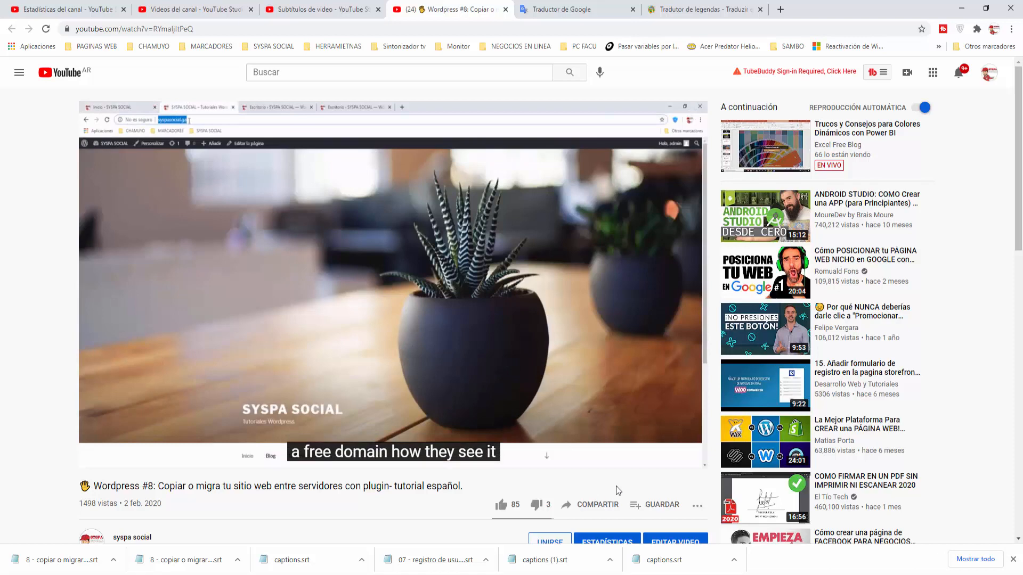
Check the subtitle languages offered in the video player and turn the subtitles off
left_click(634, 459)
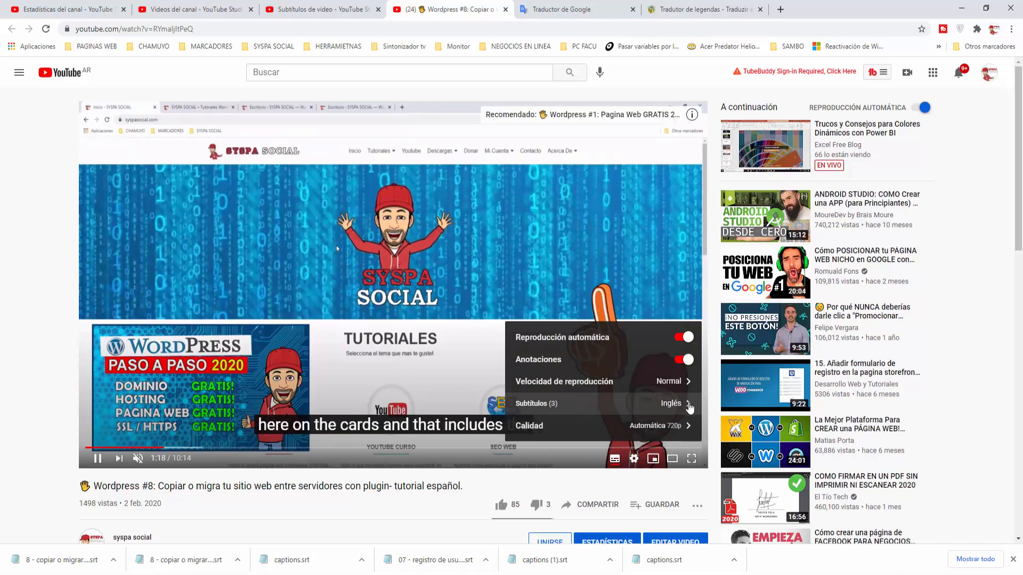
left_click(690, 406)
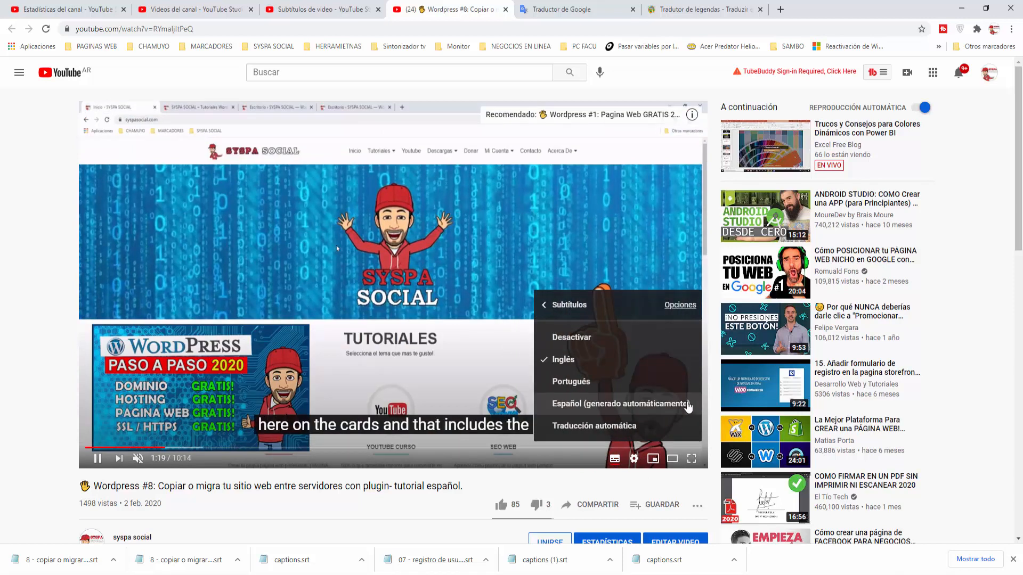
left_click(579, 337)
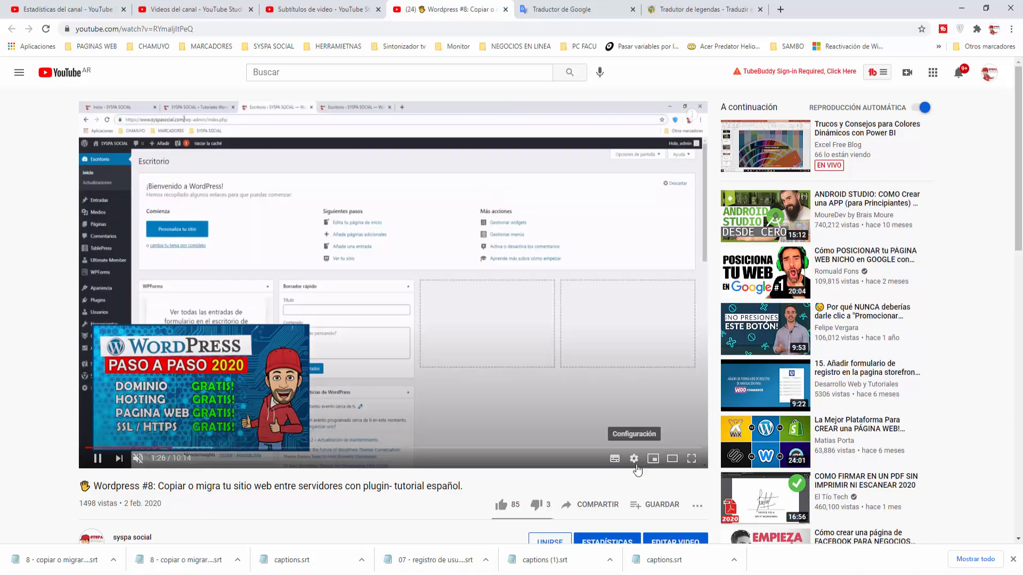
Switch the player's subtitles to "Español (generado automáticamente)" and watch how they display
left_click(634, 458)
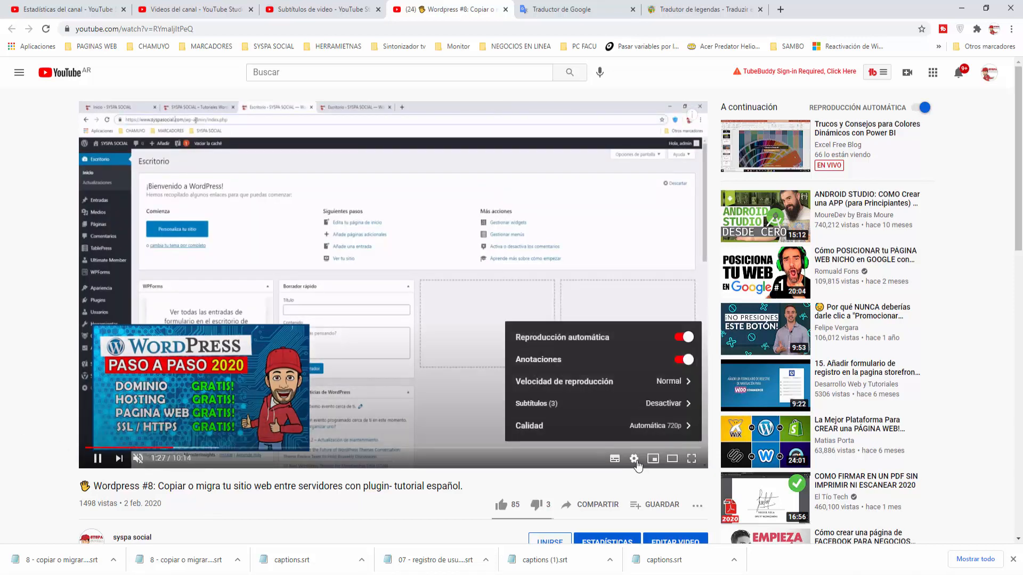
left_click(677, 410)
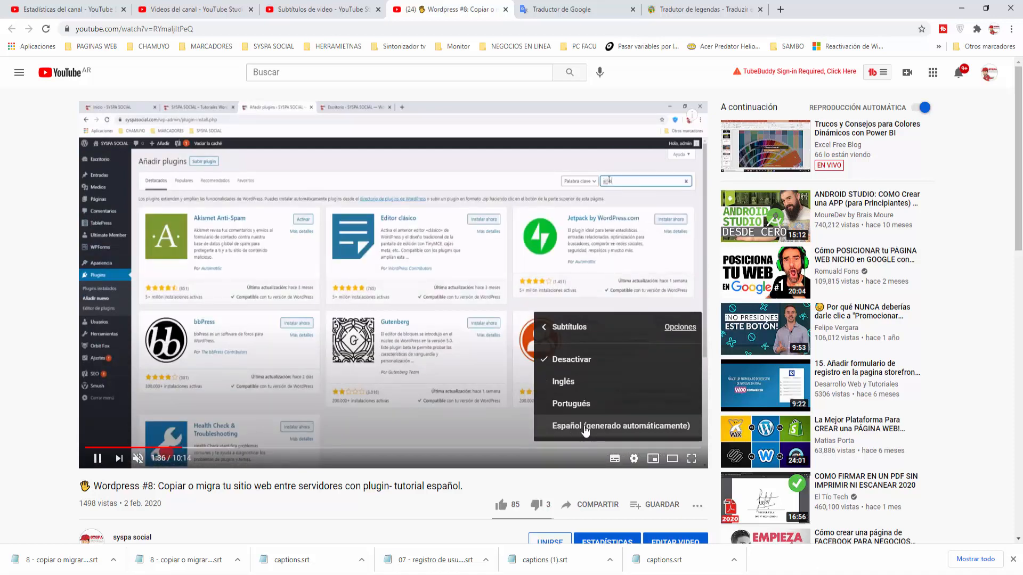
left_click(586, 427)
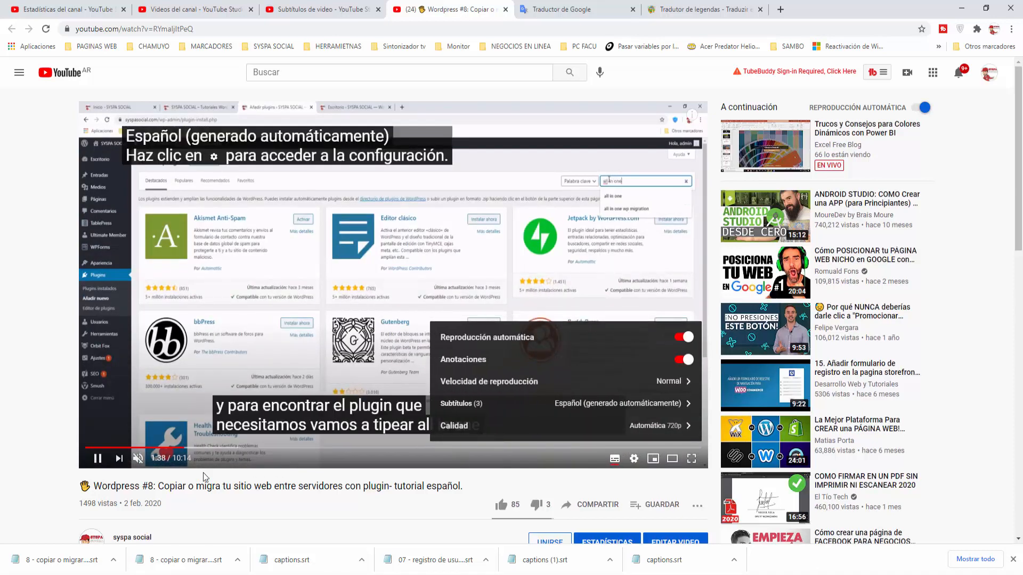
left_click(51, 460)
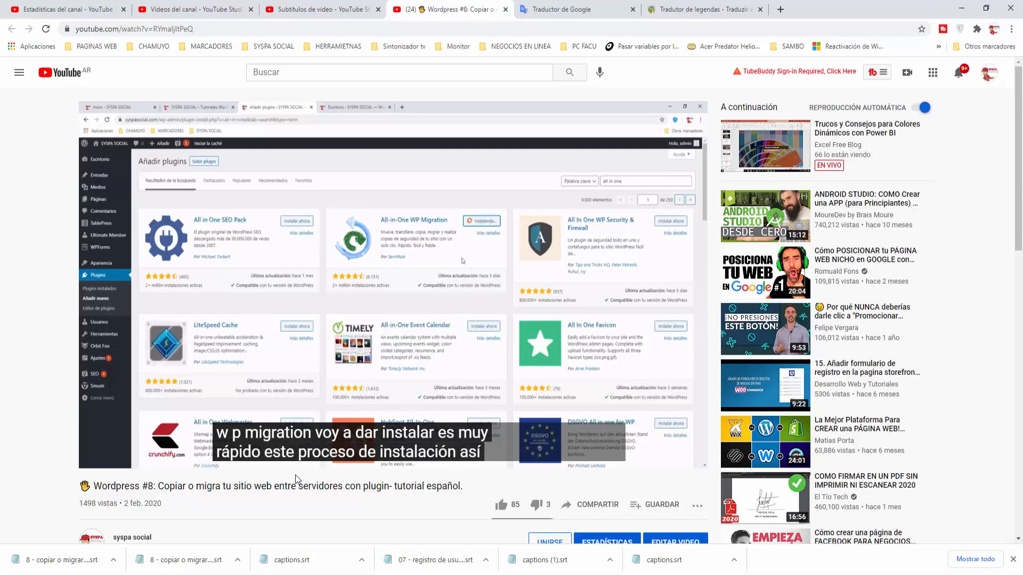
mouse_move(274, 461)
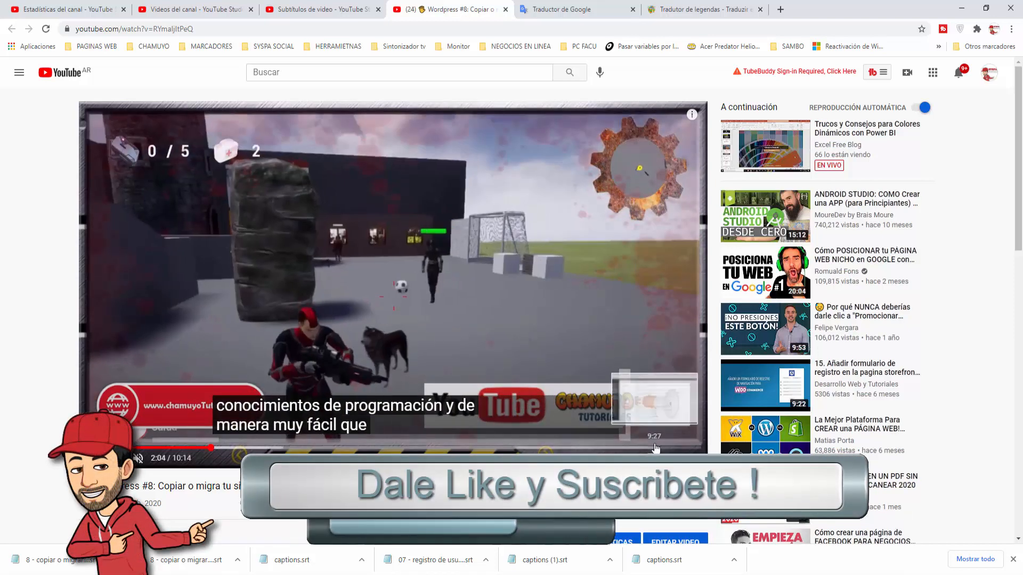
Switch the player's subtitles to Inglés and close the player settings to watch them
left_click(641, 457)
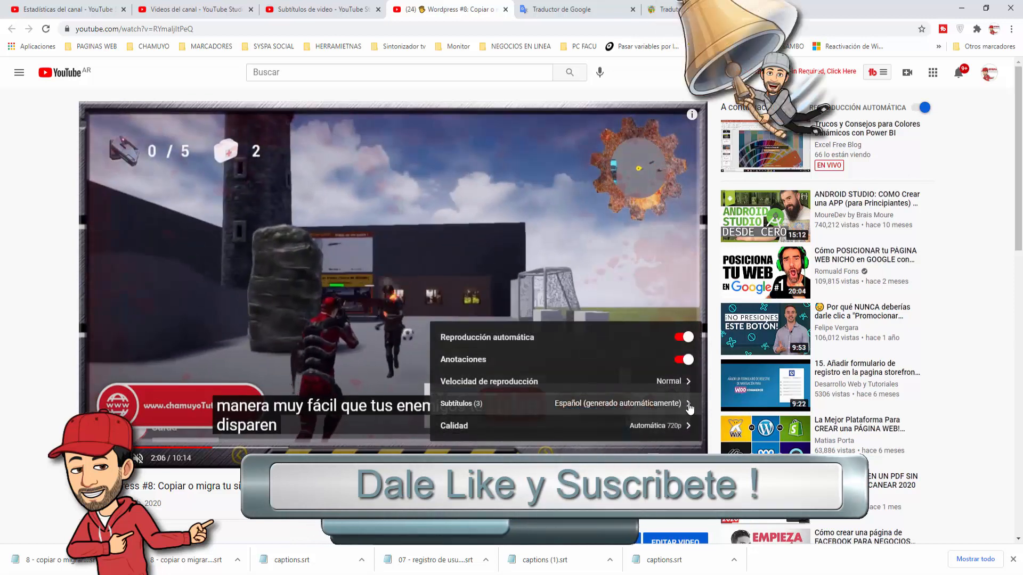
left_click(612, 400)
left_click(567, 359)
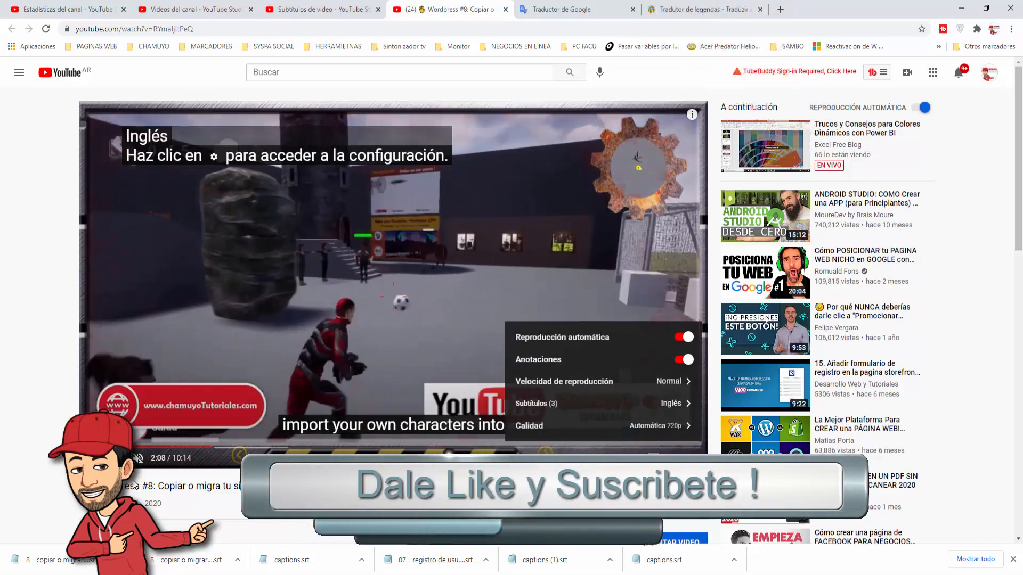
left_click(44, 449)
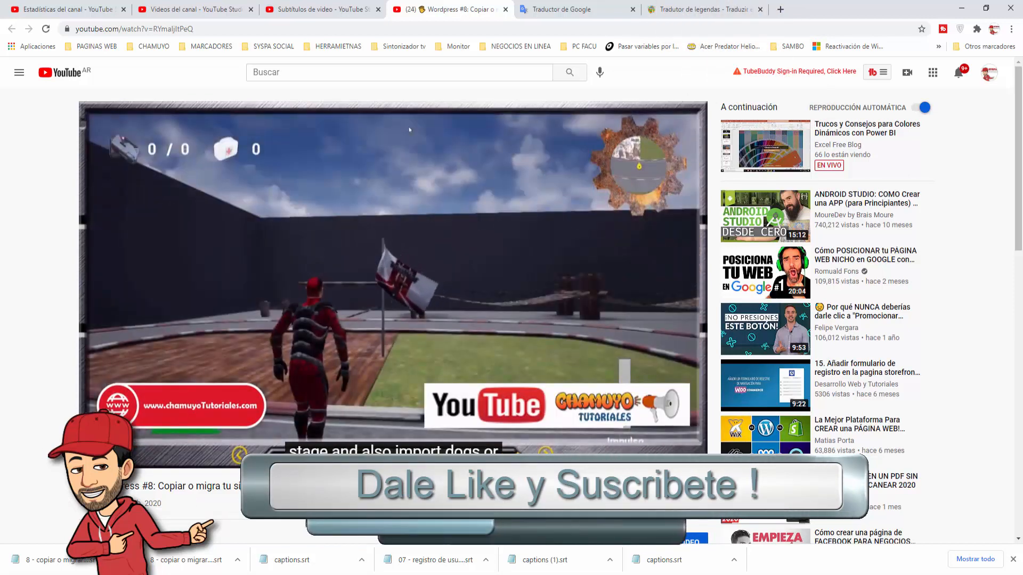